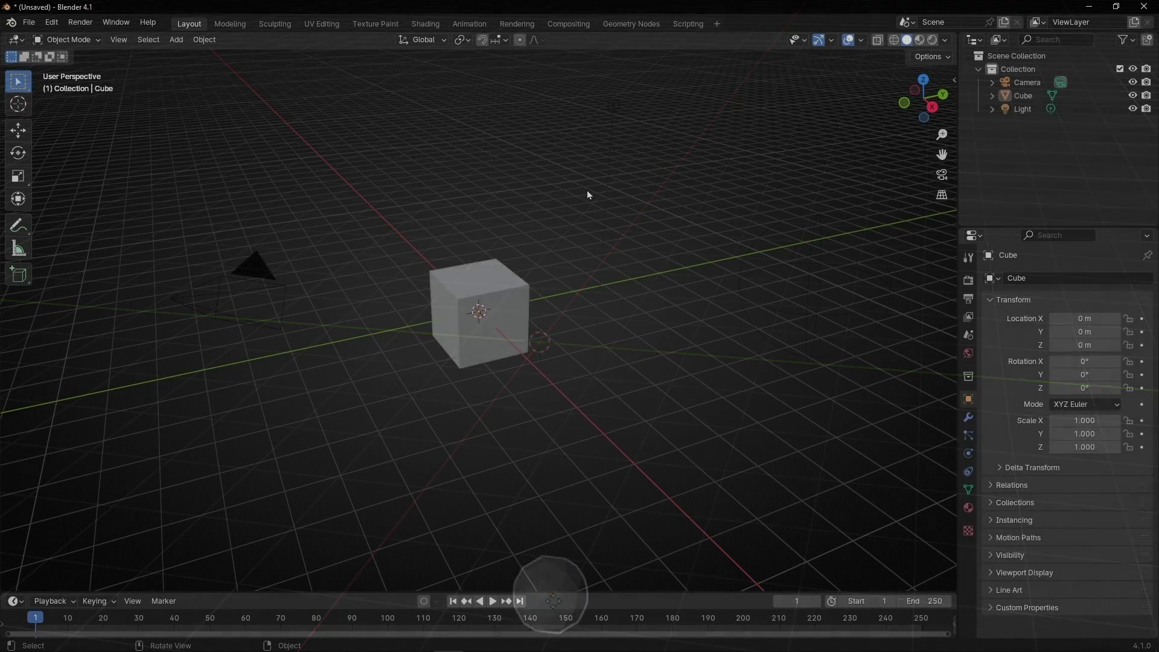
Step: Delete the default objects and add a UV sphere at the origin
key(a)
key(Delete)
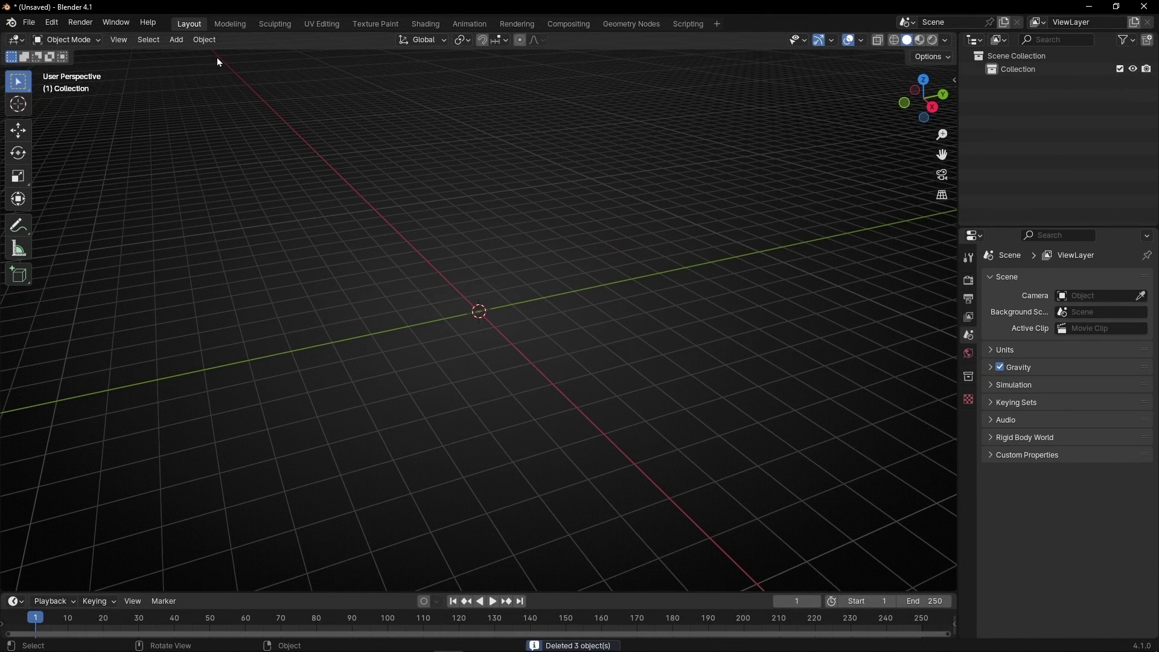
click(172, 39)
mouse_move(184, 49)
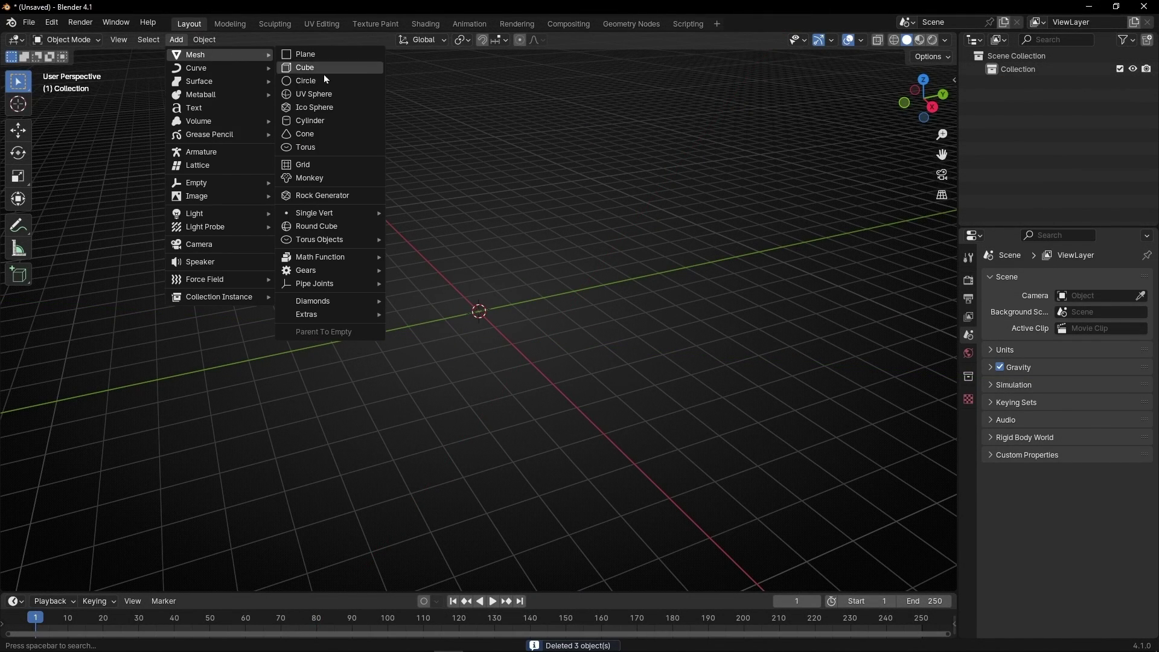
click(321, 95)
scroll(543, 348, up, 3)
middle_drag(544, 349, 493, 348)
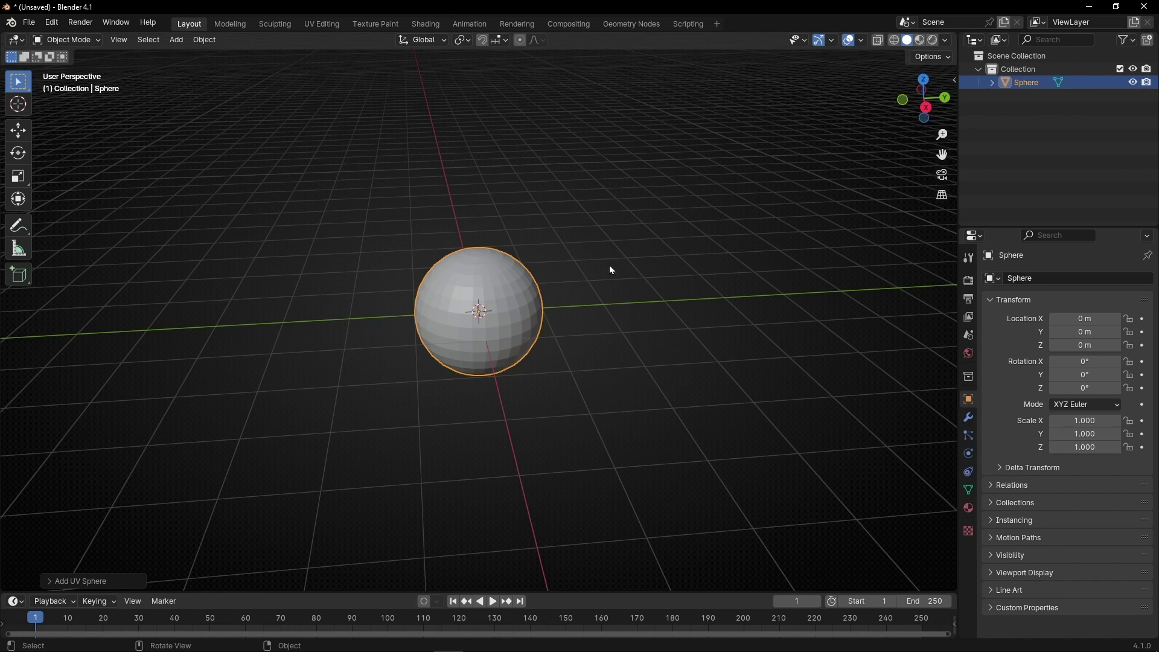
Step: Add a sphere-shaped Empty at the origin
click(176, 40)
mouse_move(191, 184)
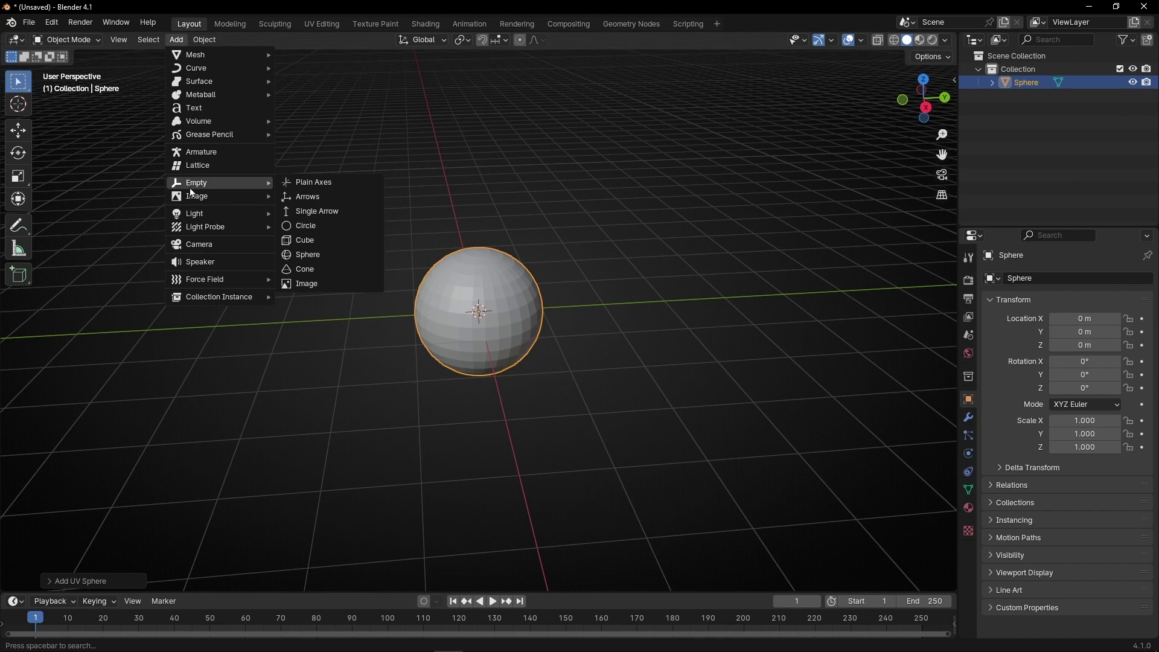
click(323, 254)
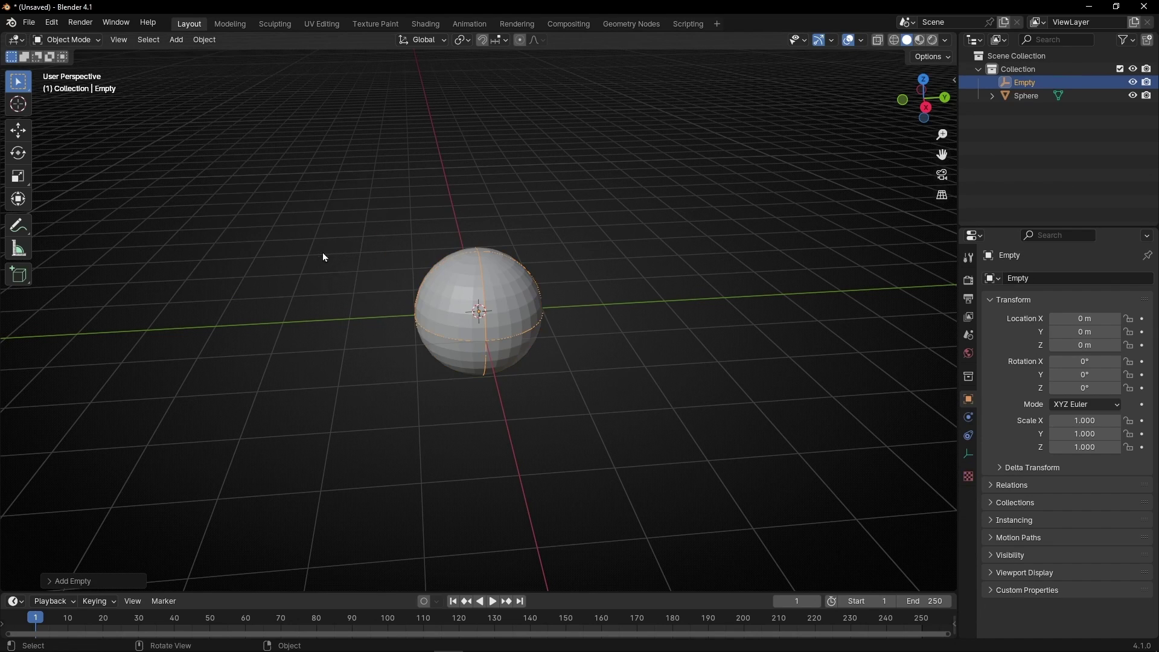
Step: In the Geometry Nodes workspace, give the Sphere a new Geometry Nodes tree
click(657, 24)
click(1025, 96)
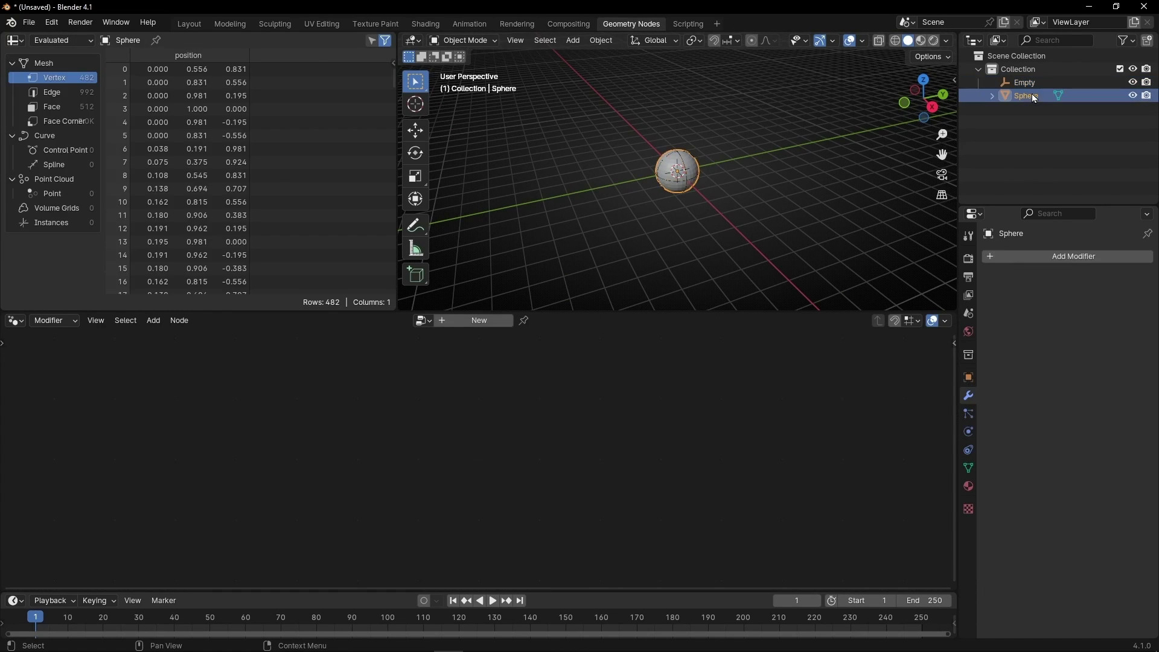
click(479, 321)
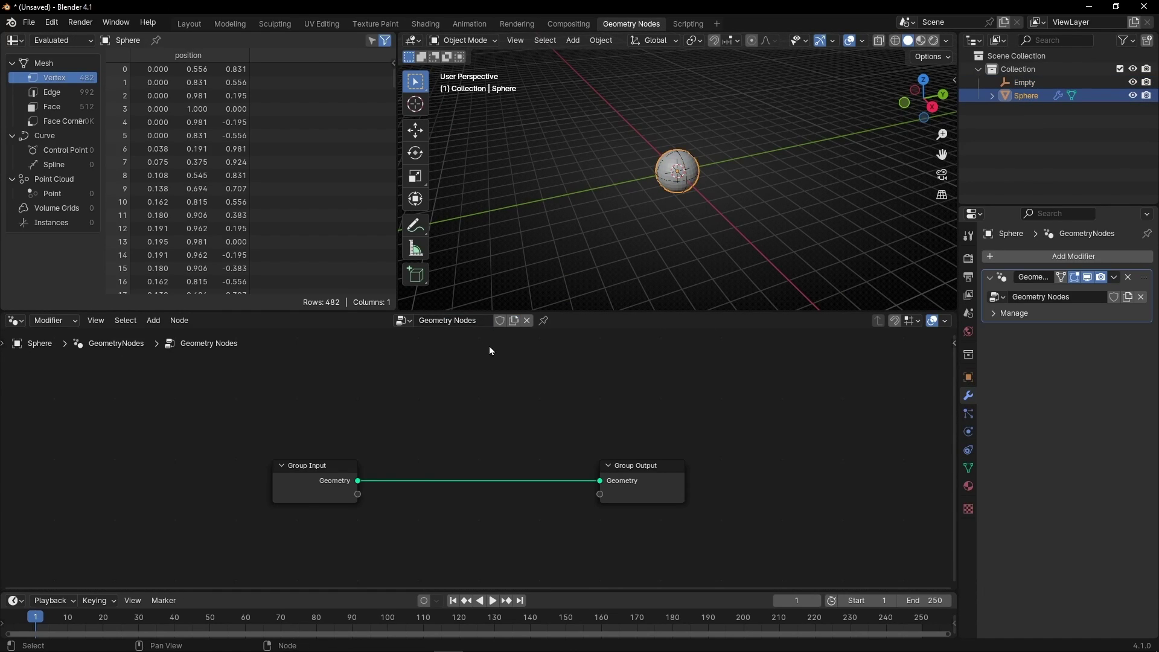
Step: Remove the spreadsheet area and drag the Empty into the tree as an Object Info node
drag(402, 32, 199, 151)
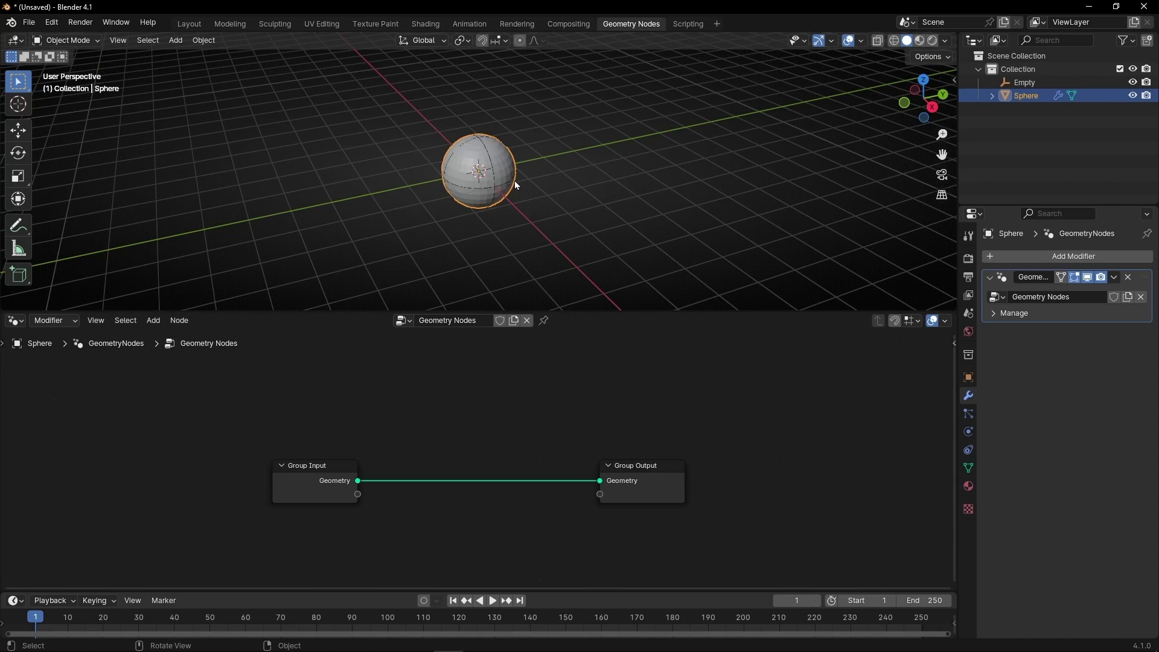
drag(1024, 82, 166, 451)
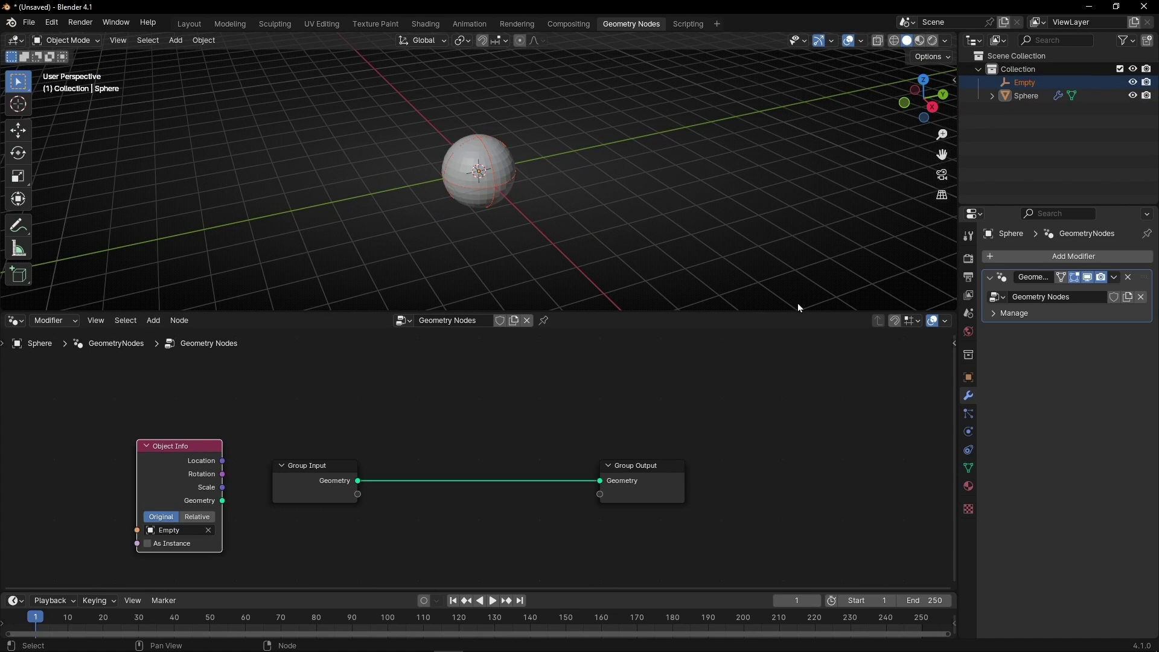
click(1024, 82)
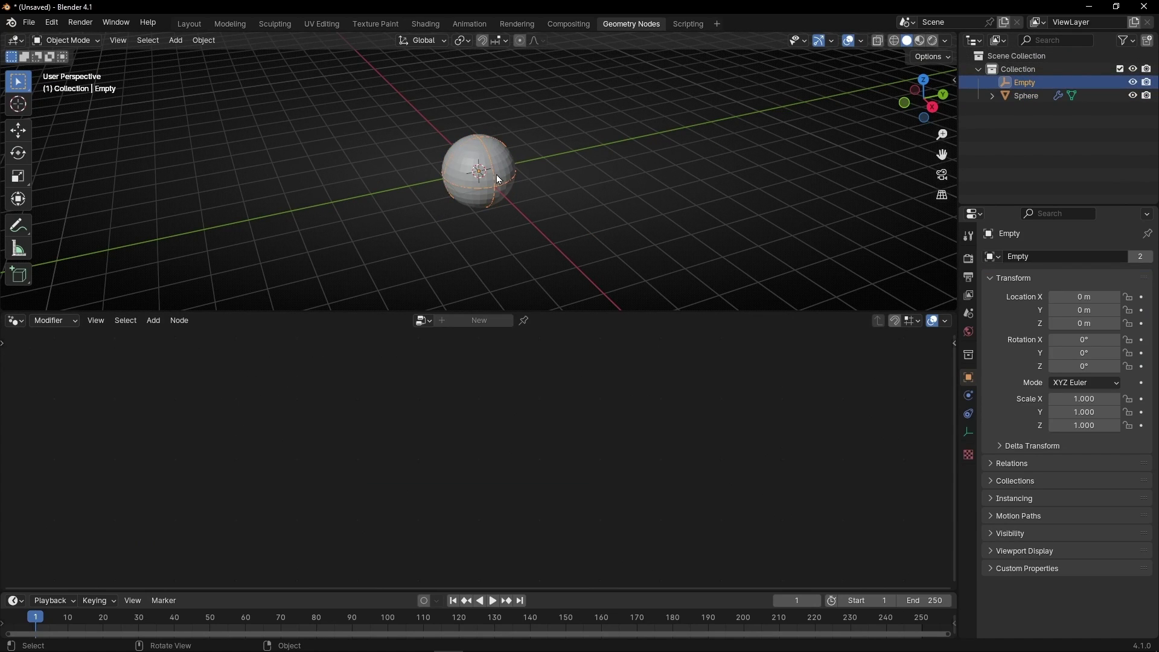
Step: Show the N panel and set the Empty's Y location to 1 m
key(n)
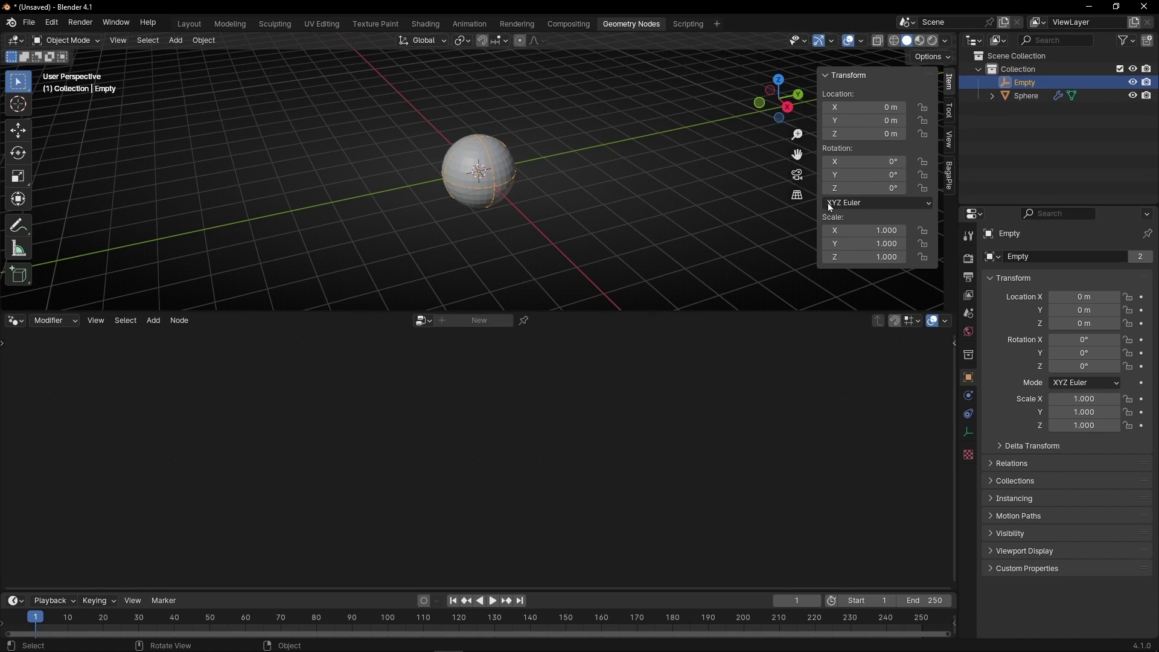
drag(864, 121, 864, 121)
click(864, 120)
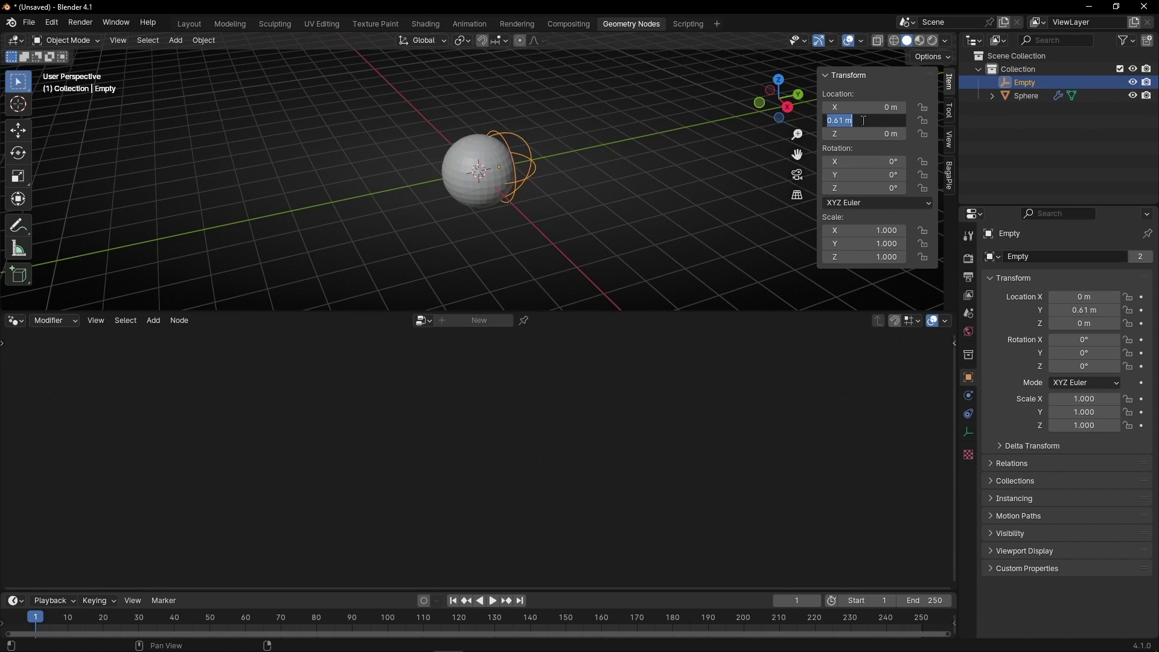
text(1)
key(Return)
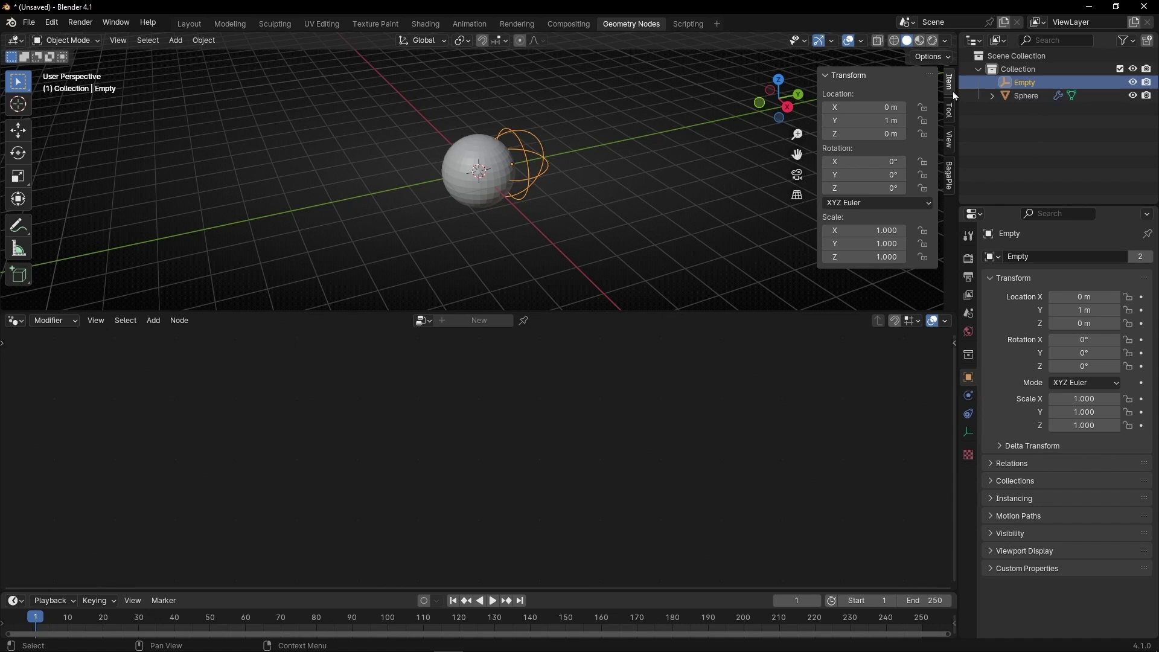
Step: Select the Sphere and widen the viewport and node editor
click(1026, 95)
drag(953, 307, 1146, 298)
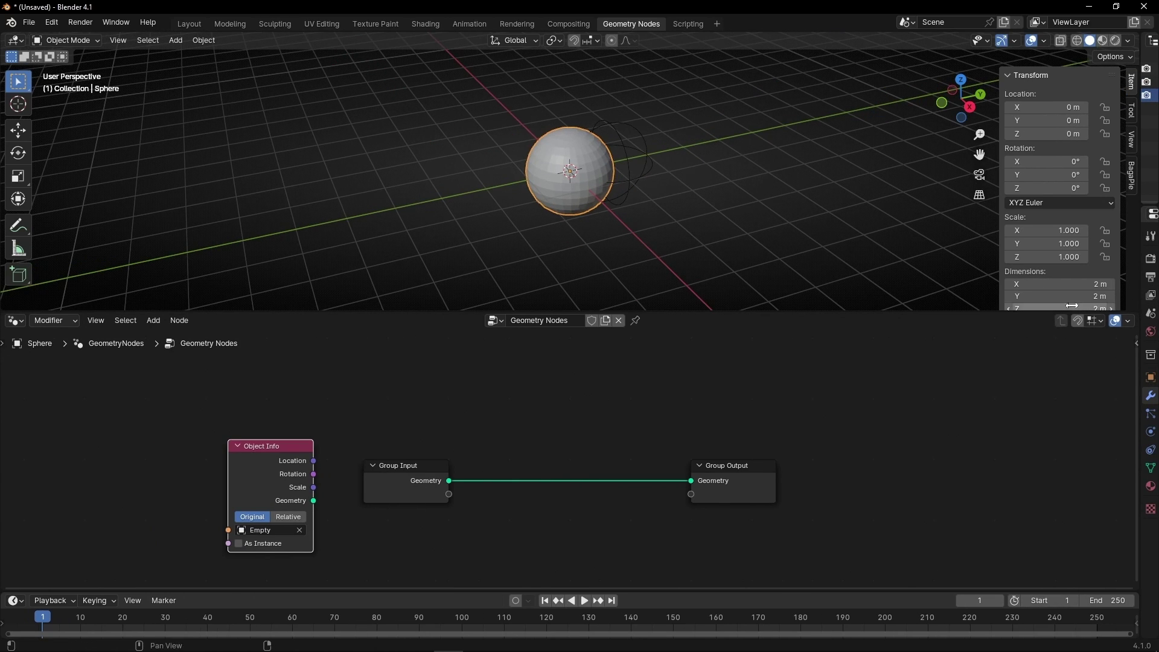
middle_drag(788, 219, 608, 241)
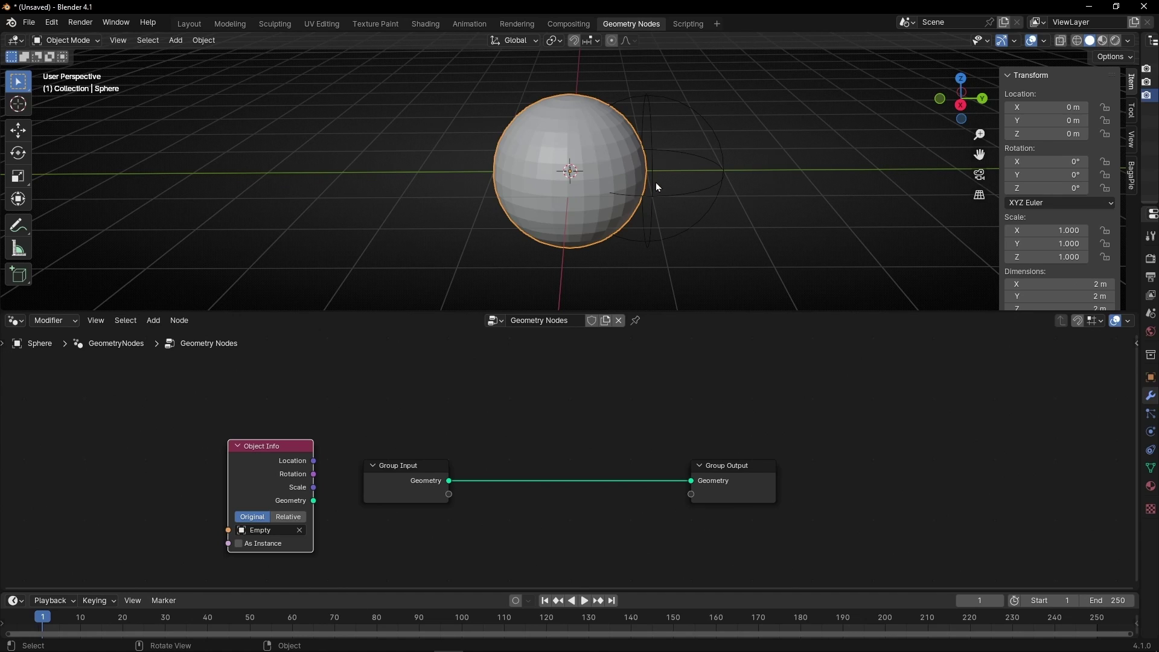
middle_drag(505, 462, 477, 401)
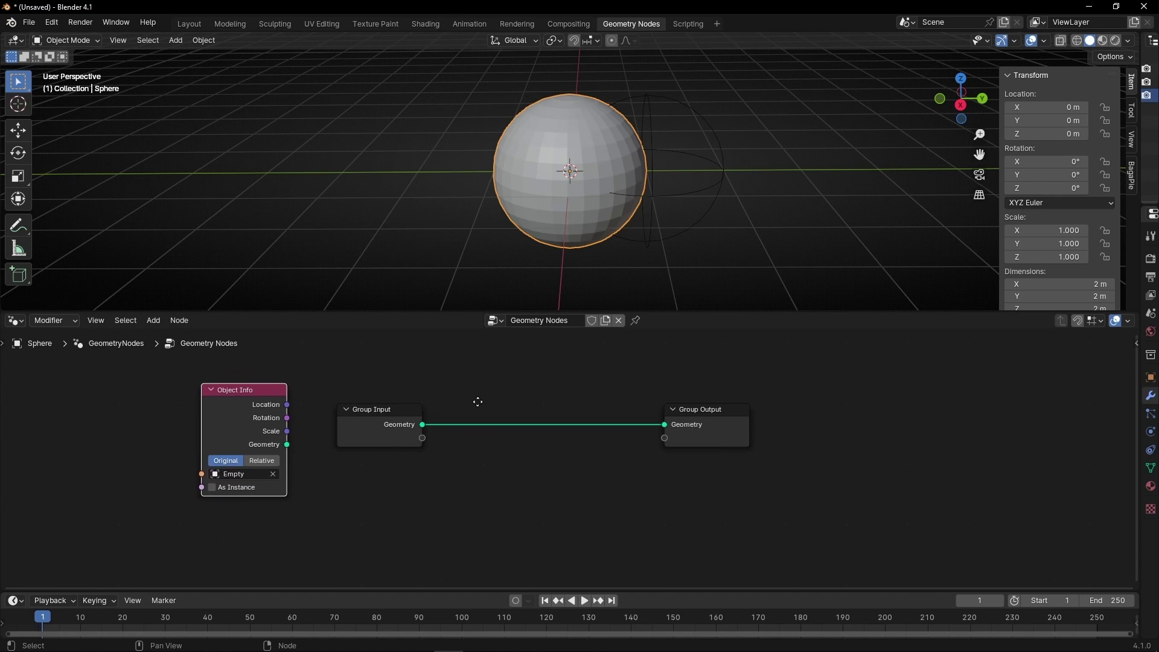
Step: Move the Empty to Y 2 m, then reselect the Sphere
click(675, 198)
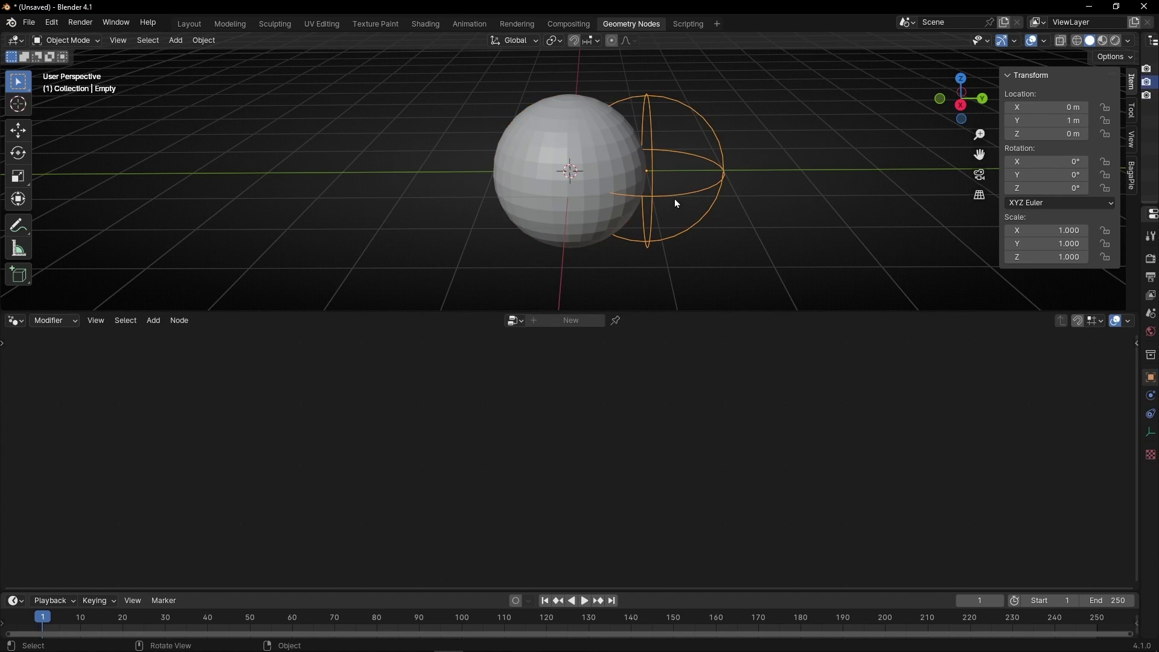
drag(1065, 120, 1105, 120)
click(1064, 121)
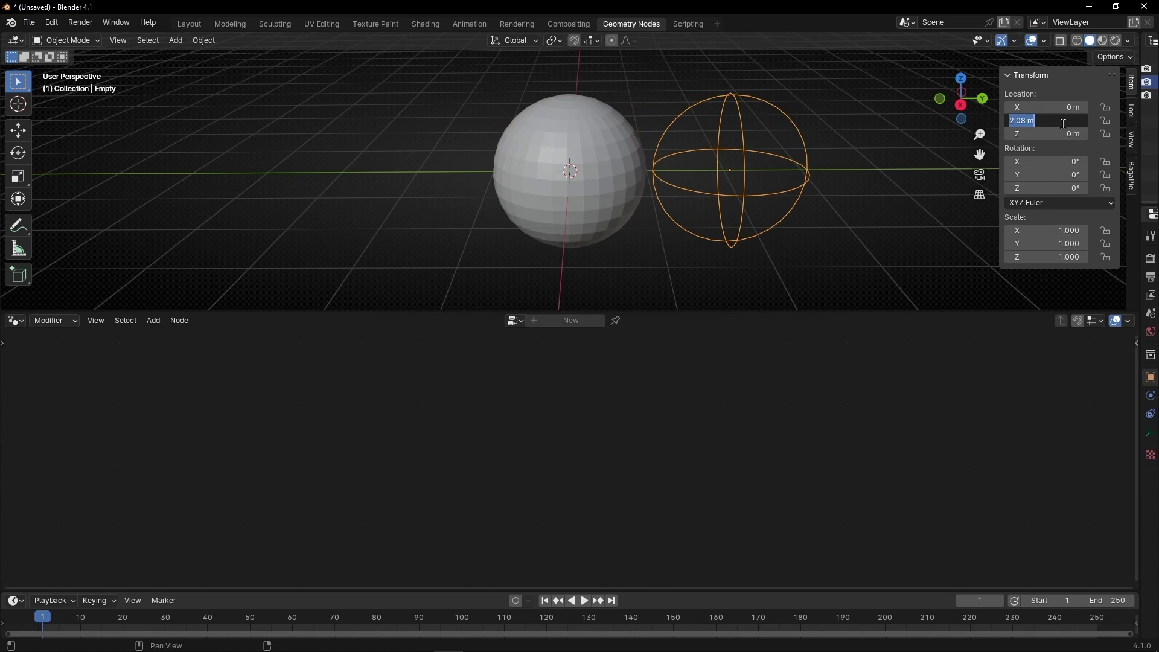
text(2)
key(Return)
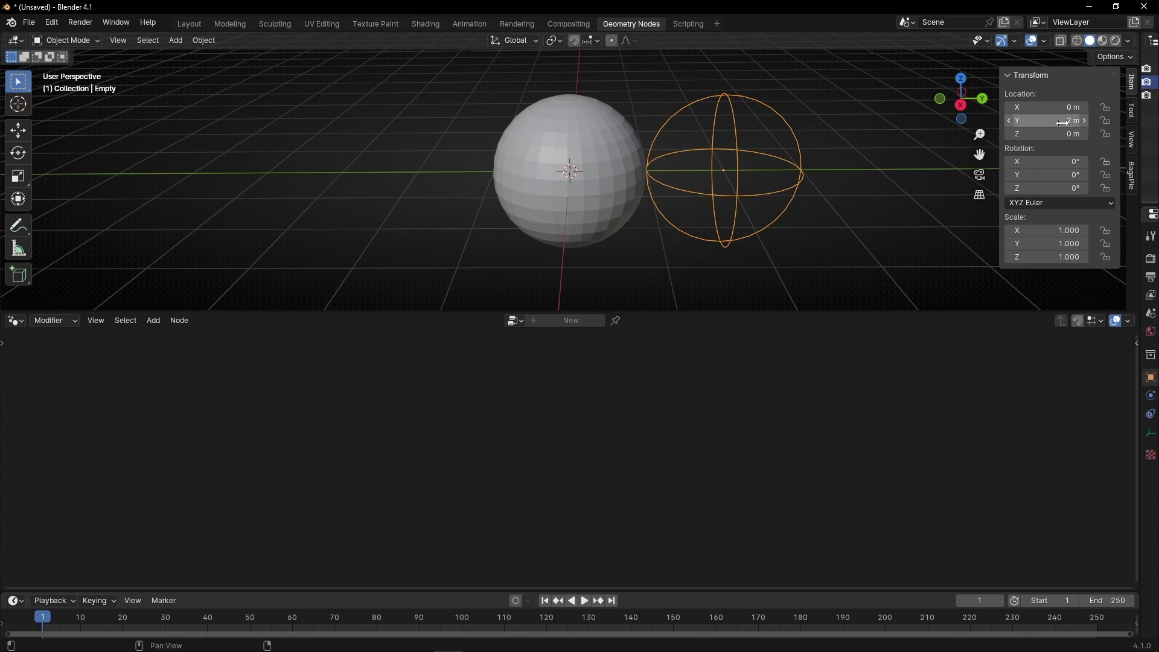
click(639, 183)
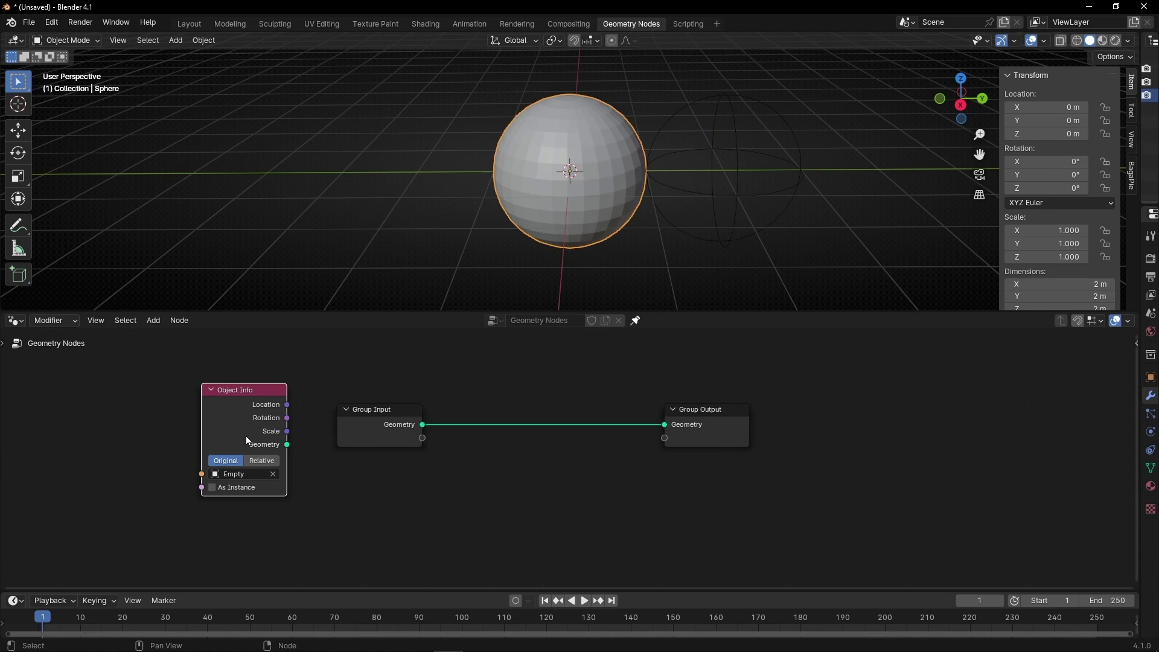
Step: Move the Object Info node lower and zoom into the node tree
drag(245, 436, 245, 486)
ctrl+middle_drag(440, 517, 500, 453)
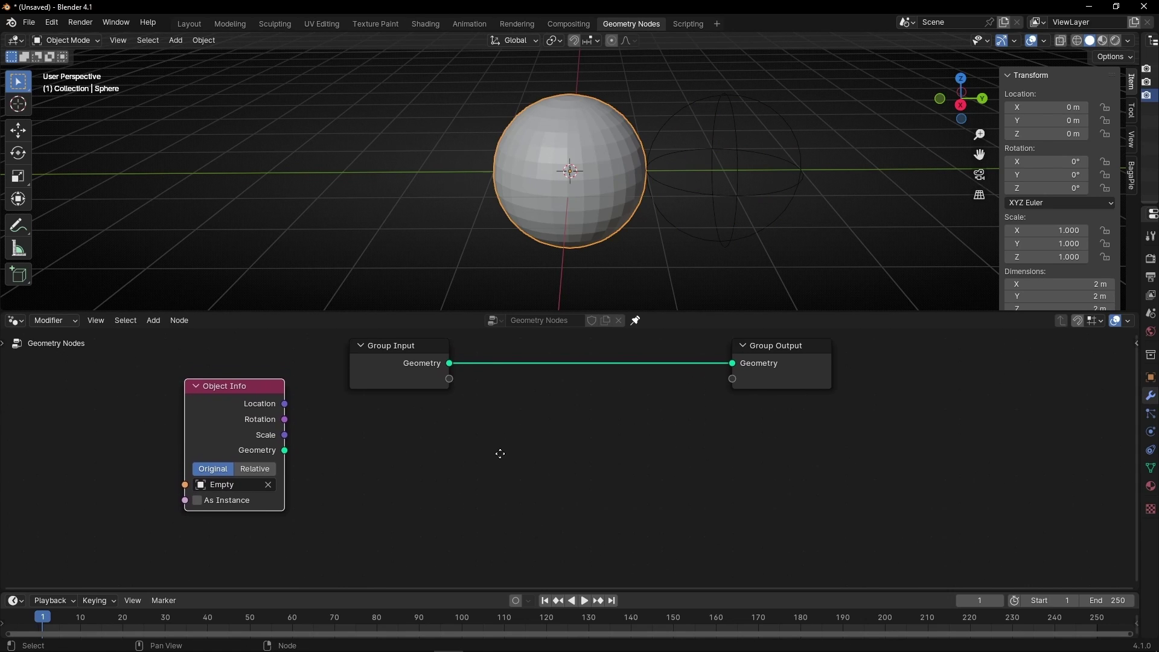
drag(195, 423, 183, 457)
middle_drag(628, 427, 596, 459)
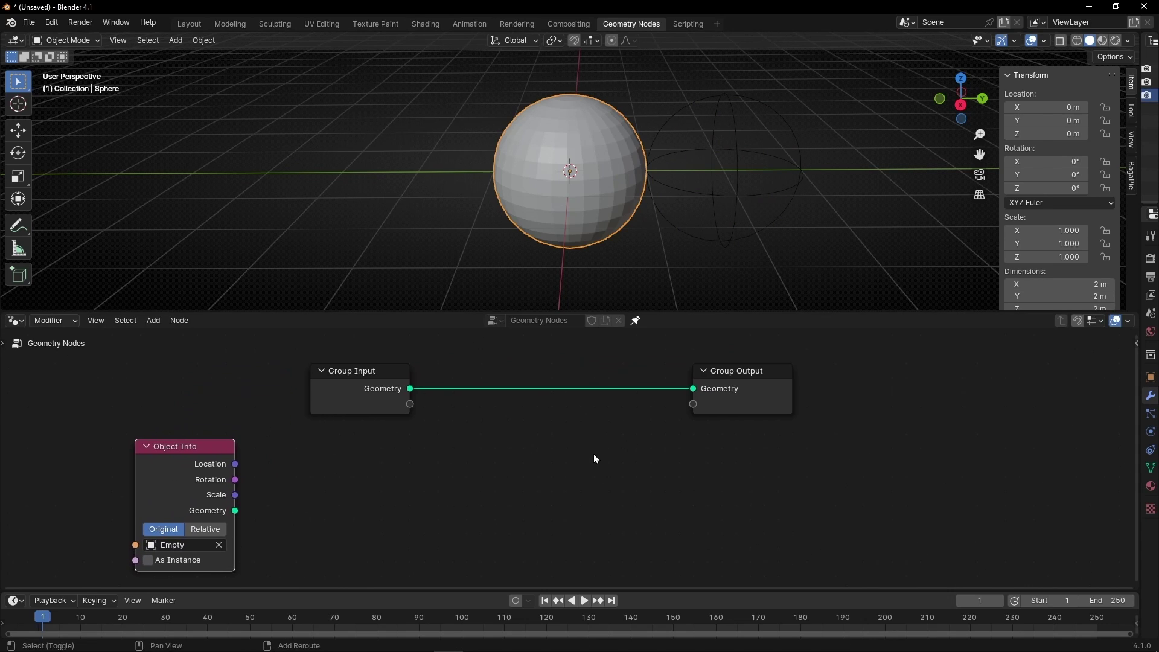
Step: Insert a muted Delete Geometry node between Group Input and Group Output
key(shift+a)
text(dele)
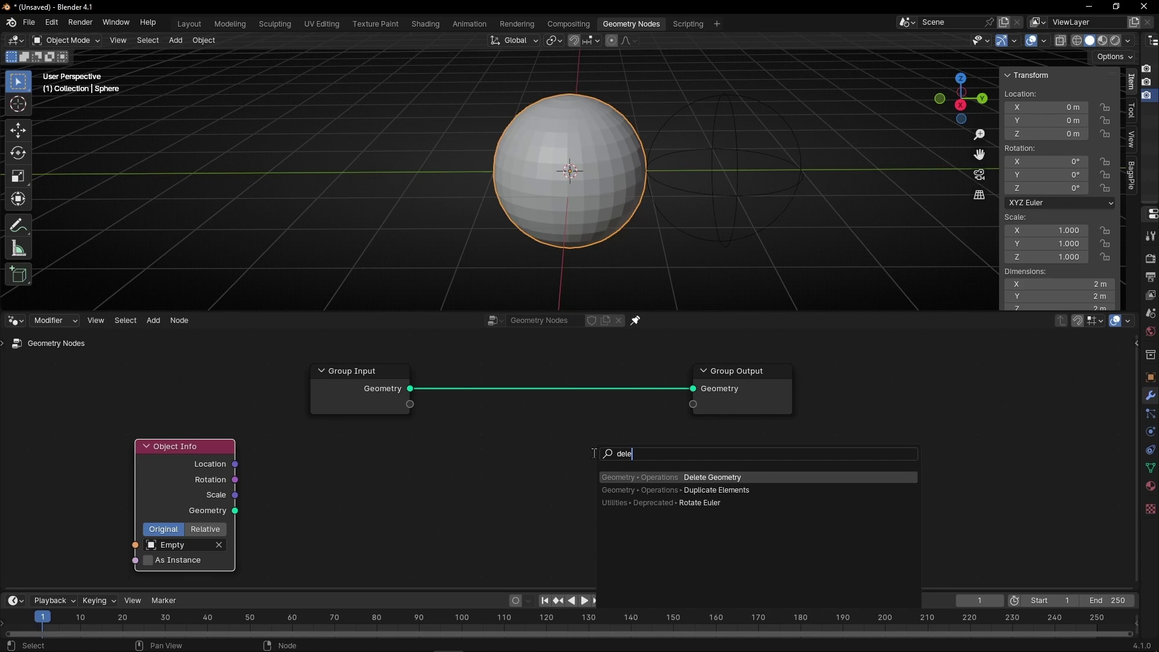
key(Return)
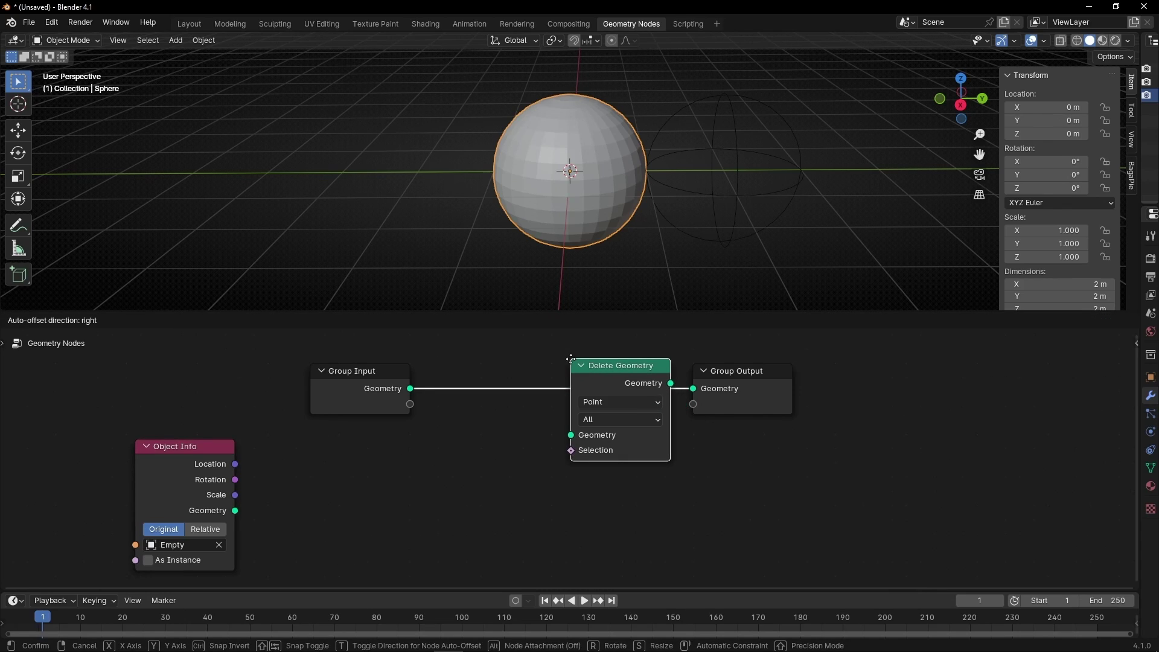
click(570, 359)
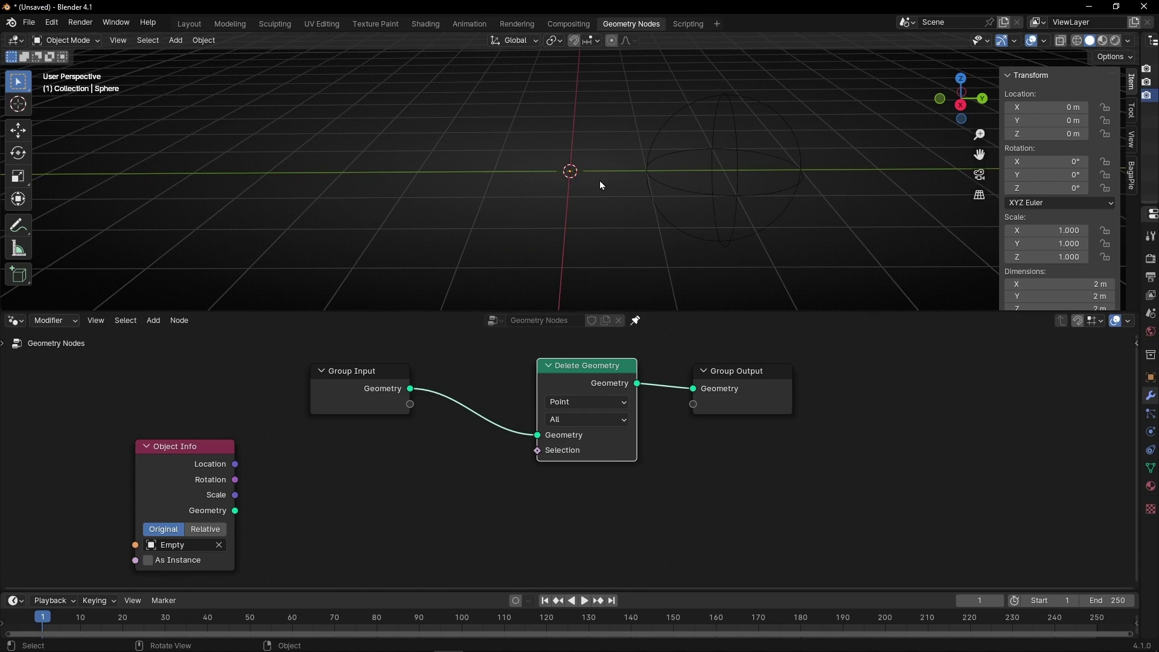
key(m)
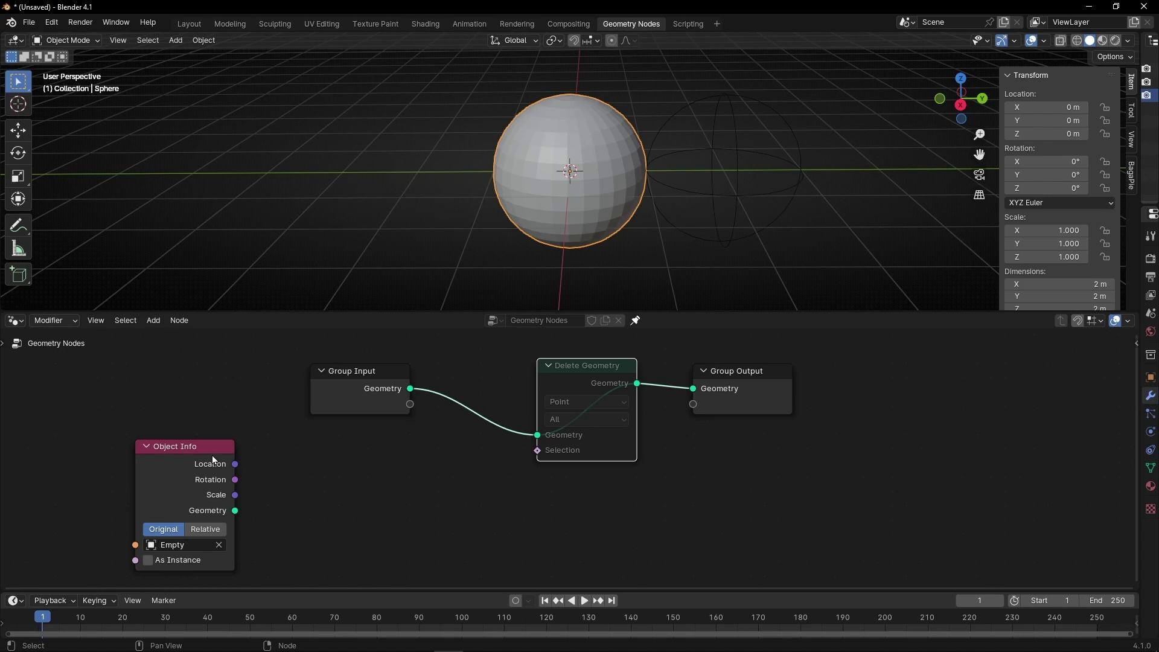
drag(207, 460, 231, 458)
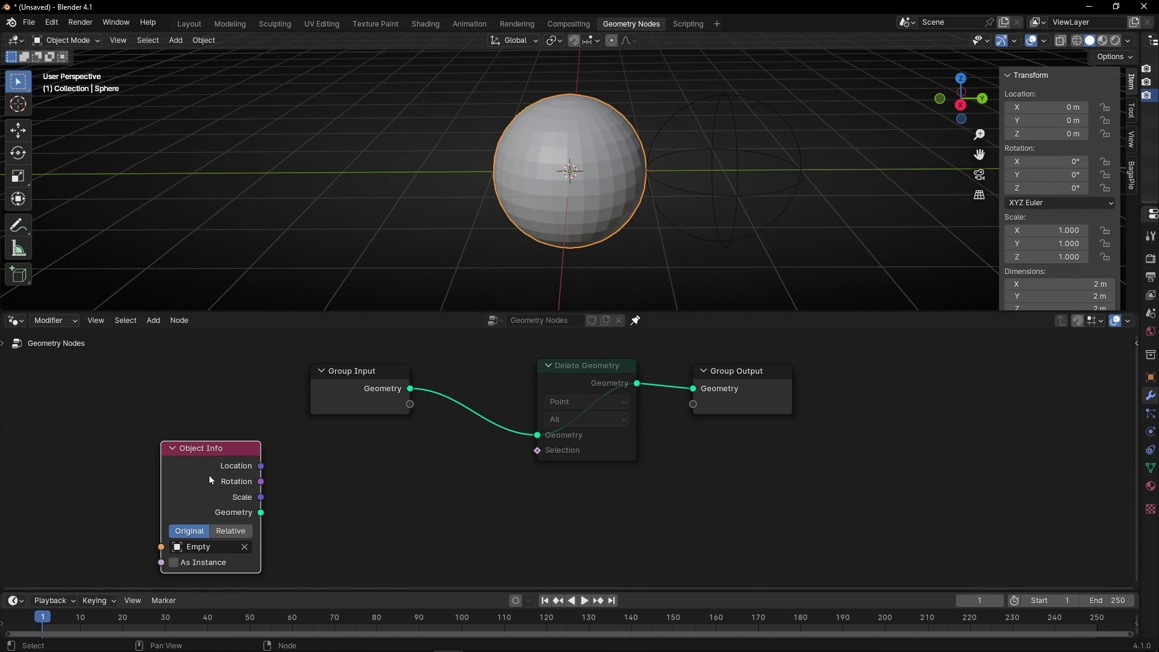
Step: Add a Position node placed above the Object Info node
key(shift+a)
text(posi)
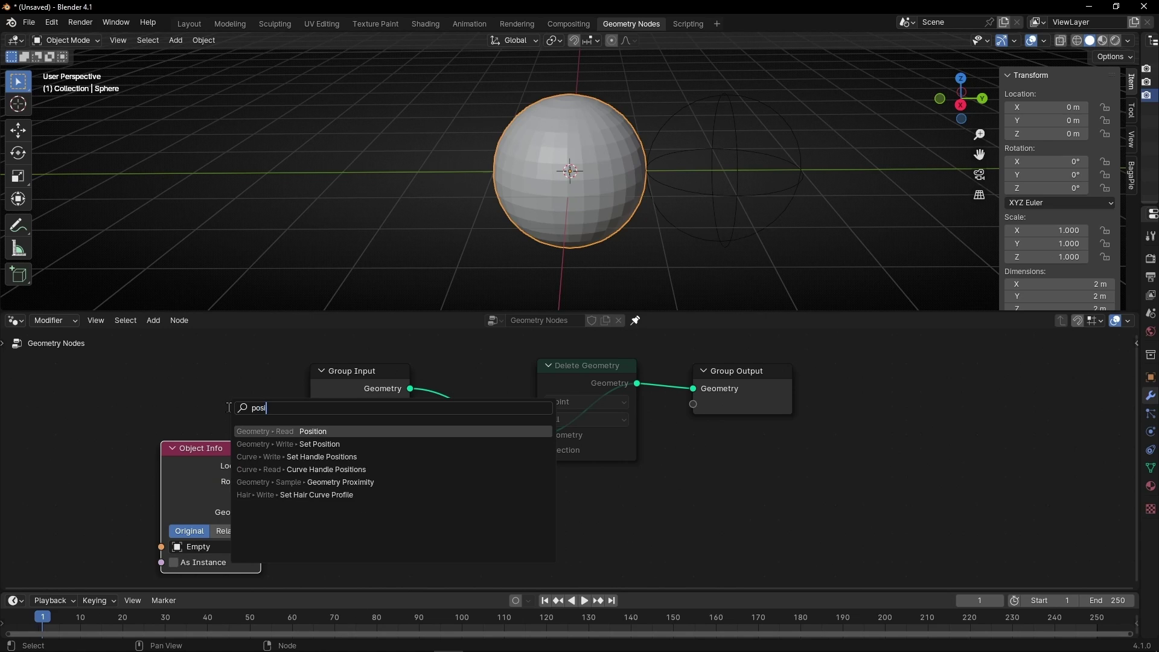
key(Return)
click(174, 393)
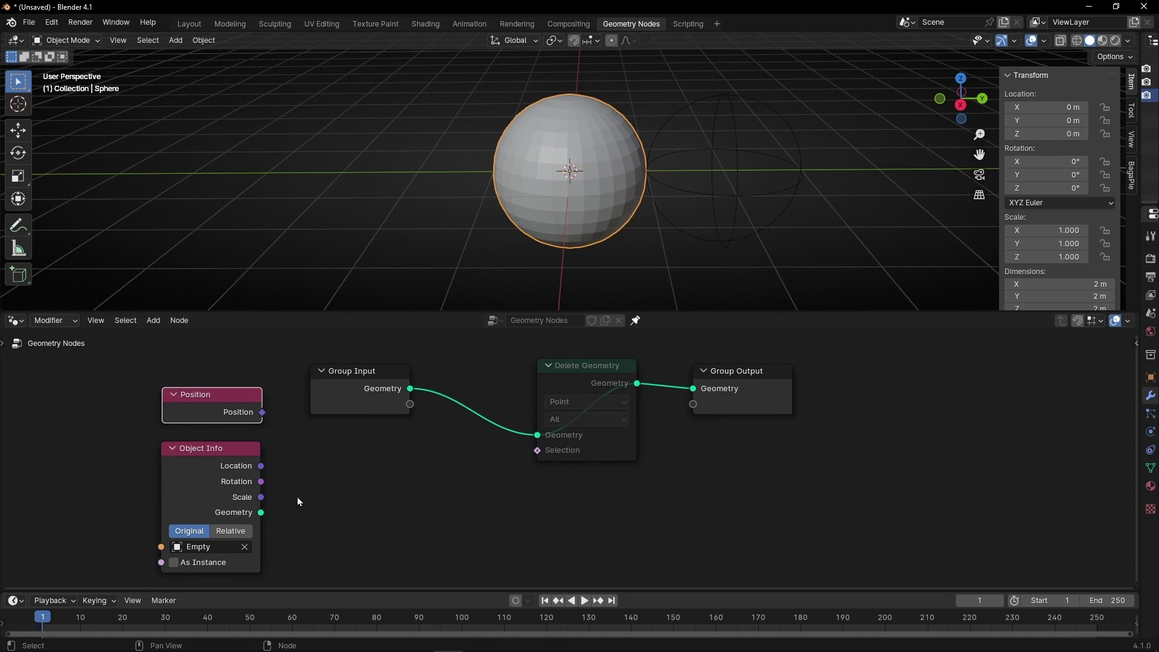
middle_drag(297, 498, 321, 445)
drag(195, 443, 174, 492)
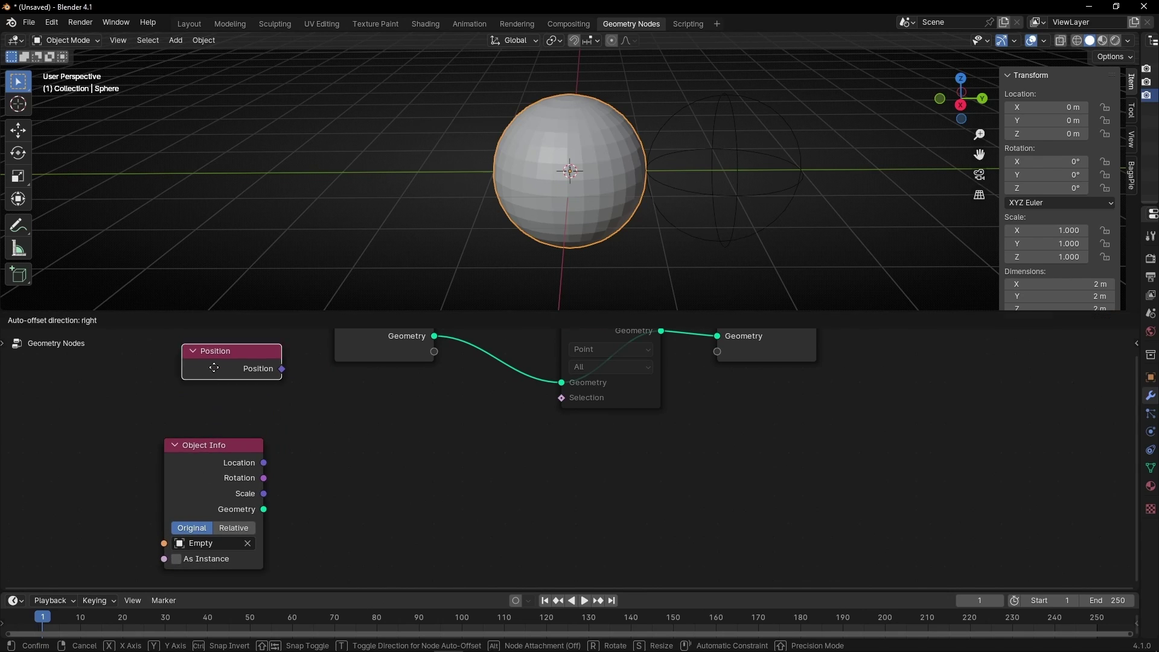
drag(218, 366, 197, 417)
Step: Add a Vector Math node set to Distance and link Position into its first Vector input
key(shift+a)
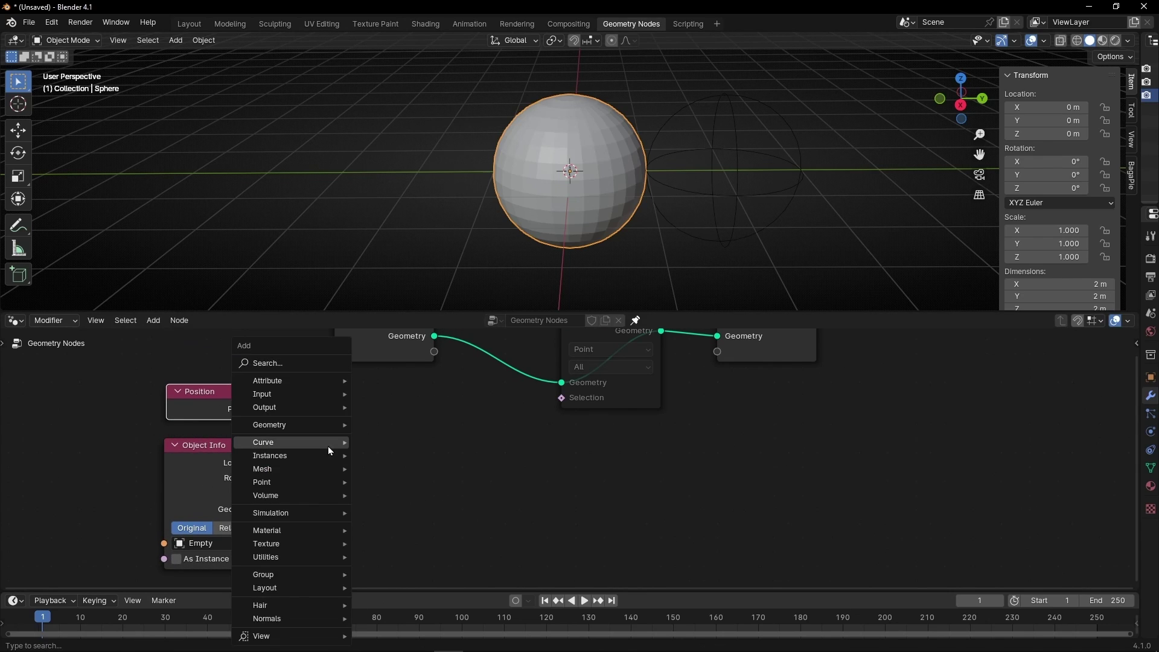
text(vecotr ma)
key(Return)
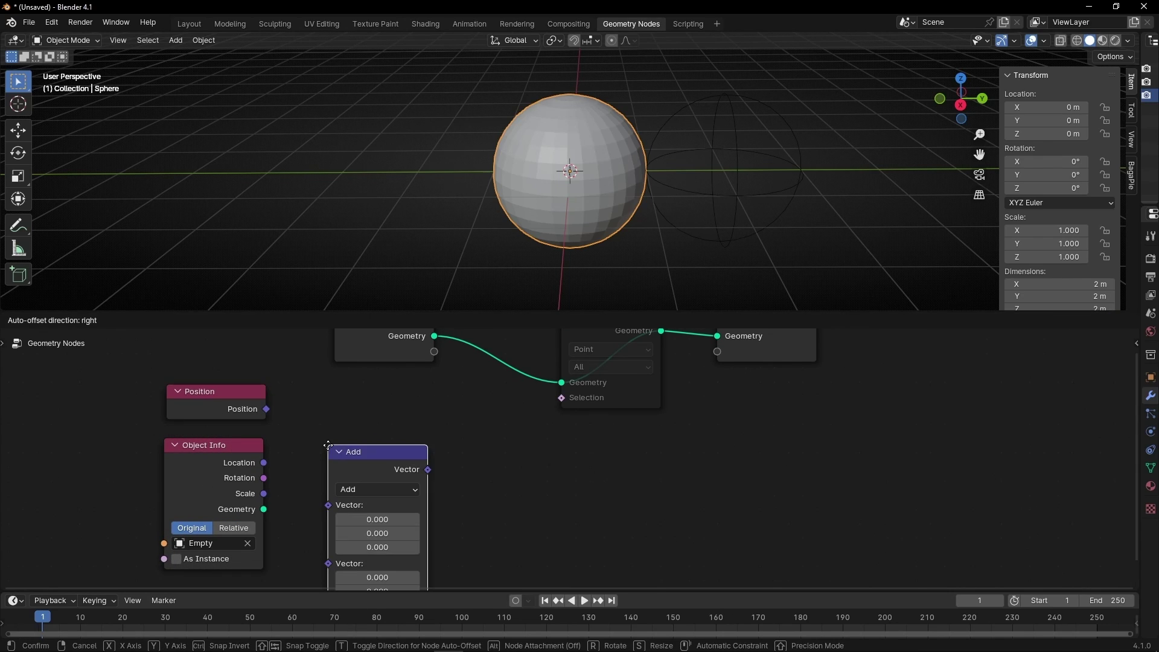
click(328, 404)
click(375, 446)
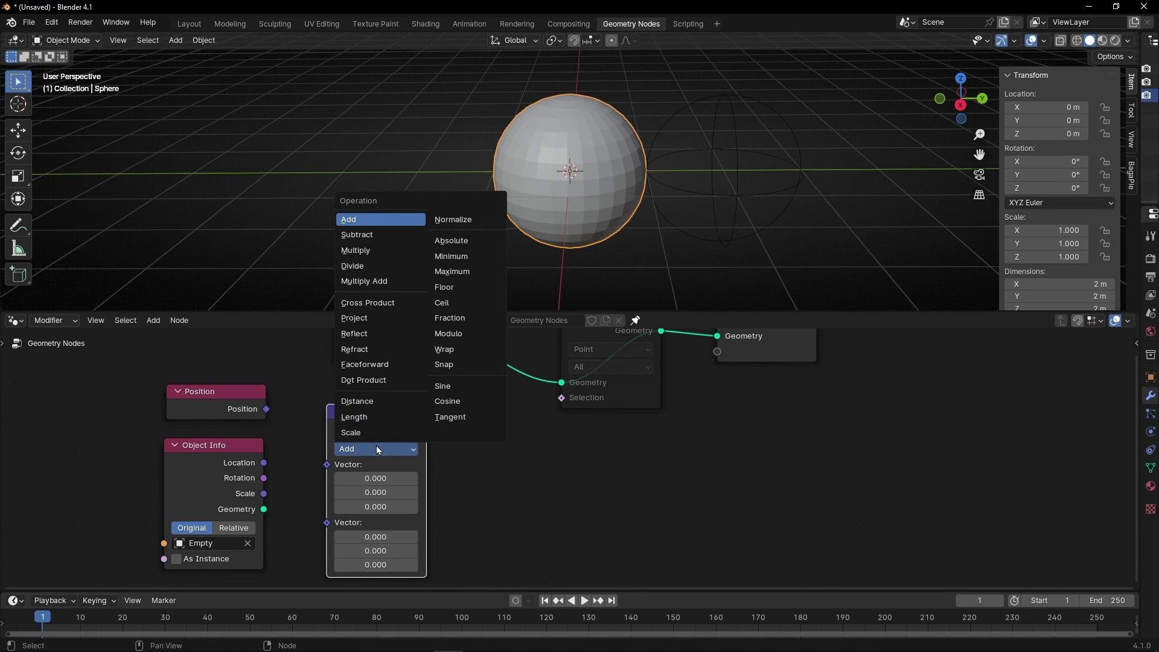
click(362, 402)
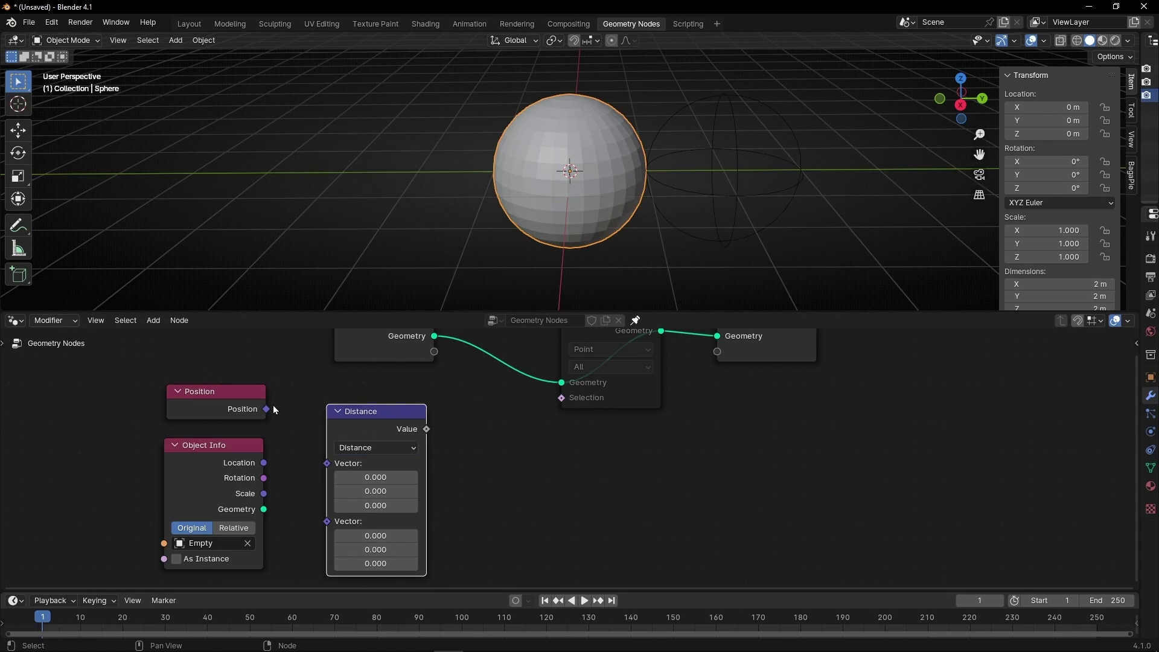
drag(266, 409, 328, 479)
Step: Connect the Empty's Location output to Distance's second Vector input
drag(365, 422, 346, 433)
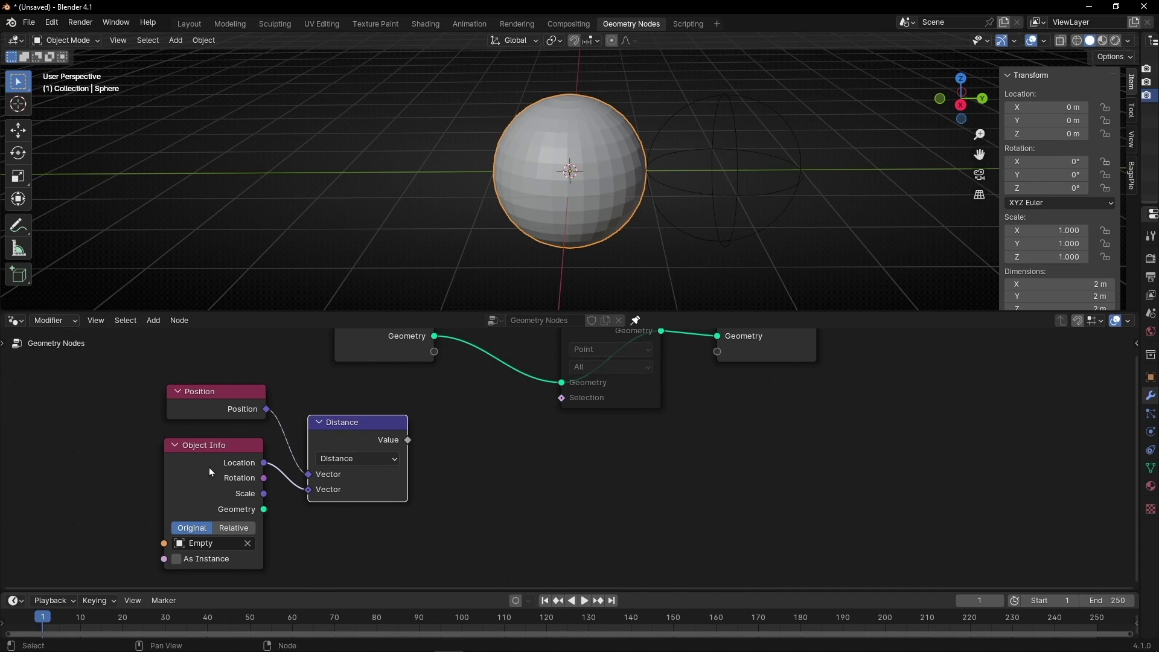
click(728, 200)
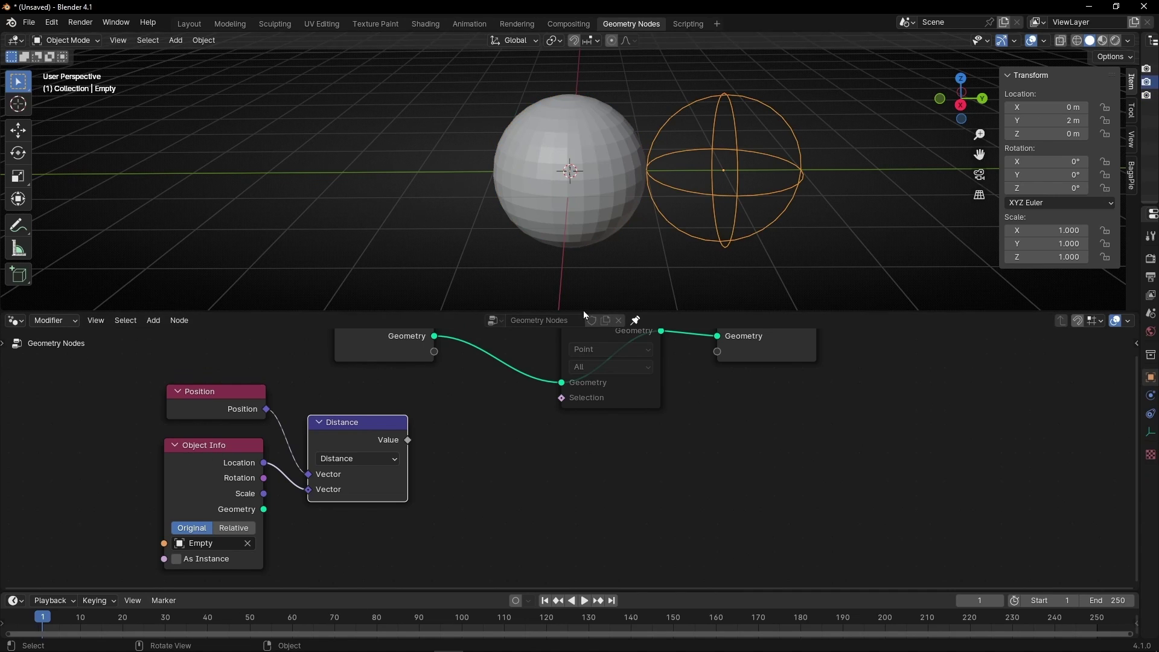
mouse_move(407, 442)
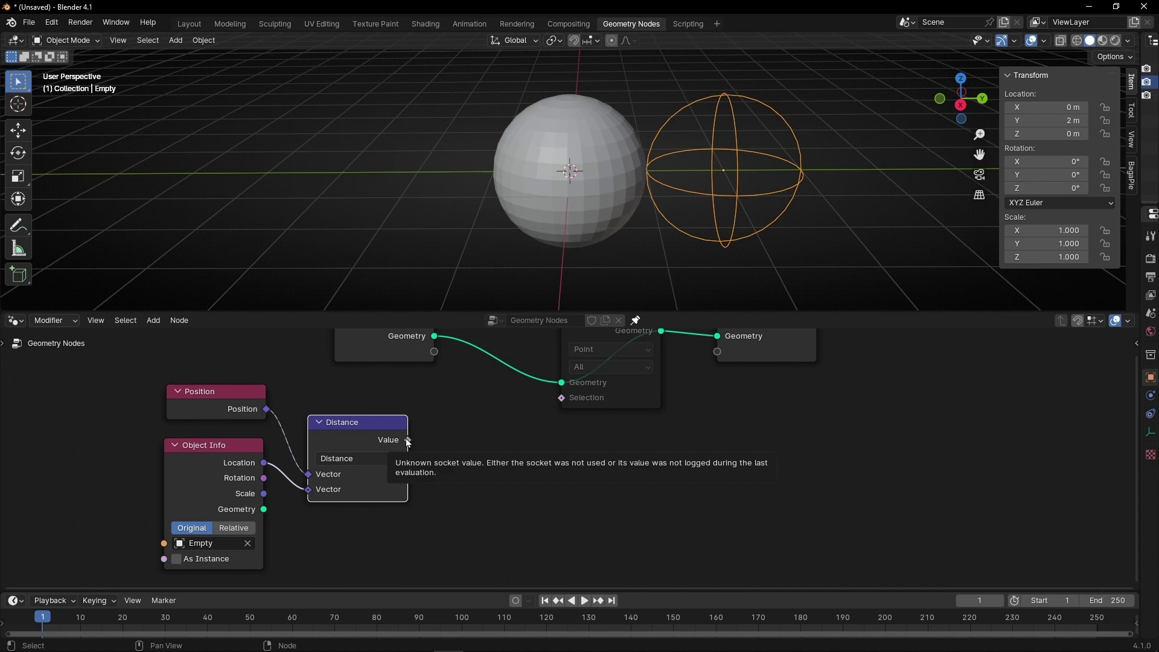
middle_drag(407, 441, 330, 498)
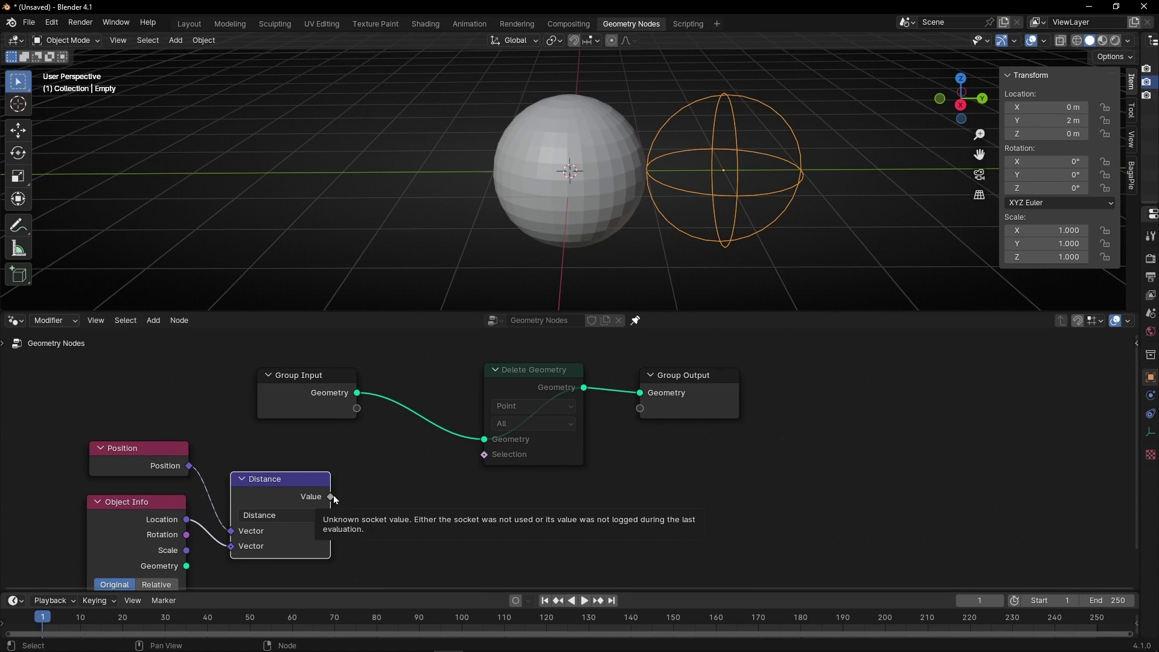
Step: Add a Math node set to Less Than, threshold 0.5, fed by the Distance value
key(shift+a)
text(add)
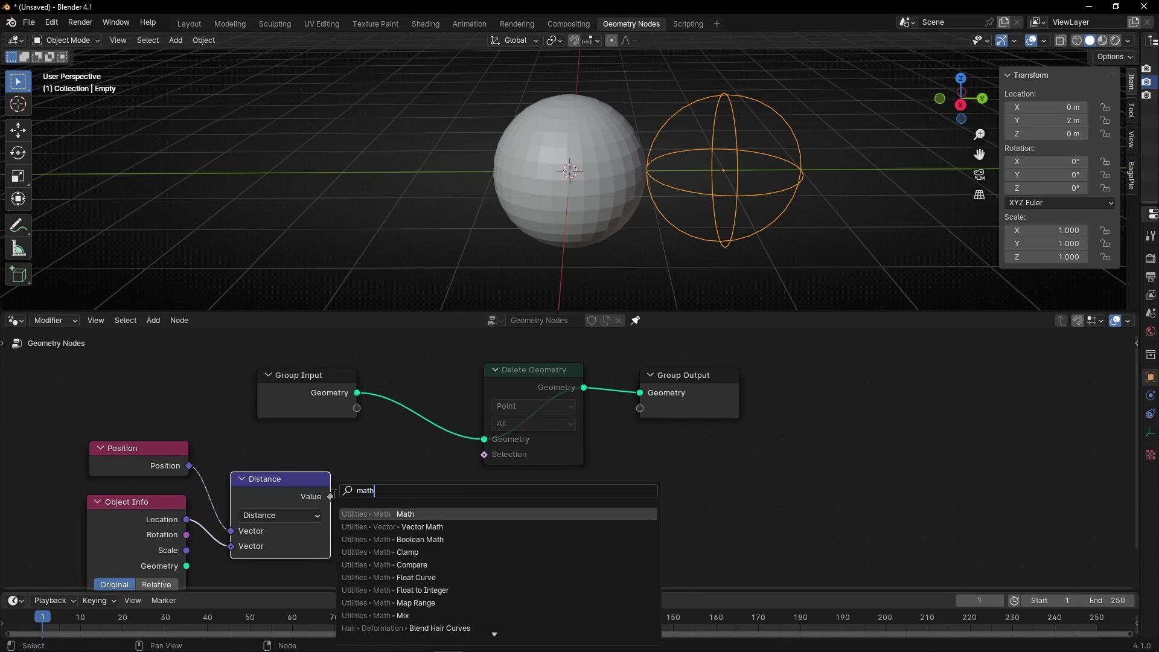
key(Return)
click(386, 454)
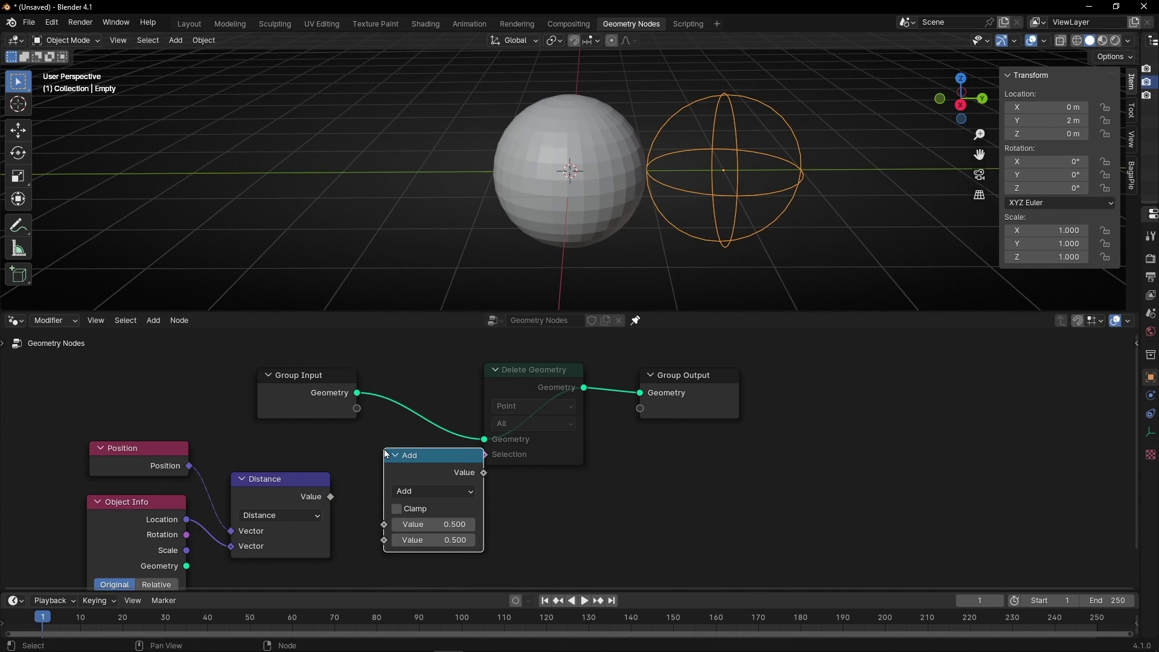
click(426, 495)
click(552, 348)
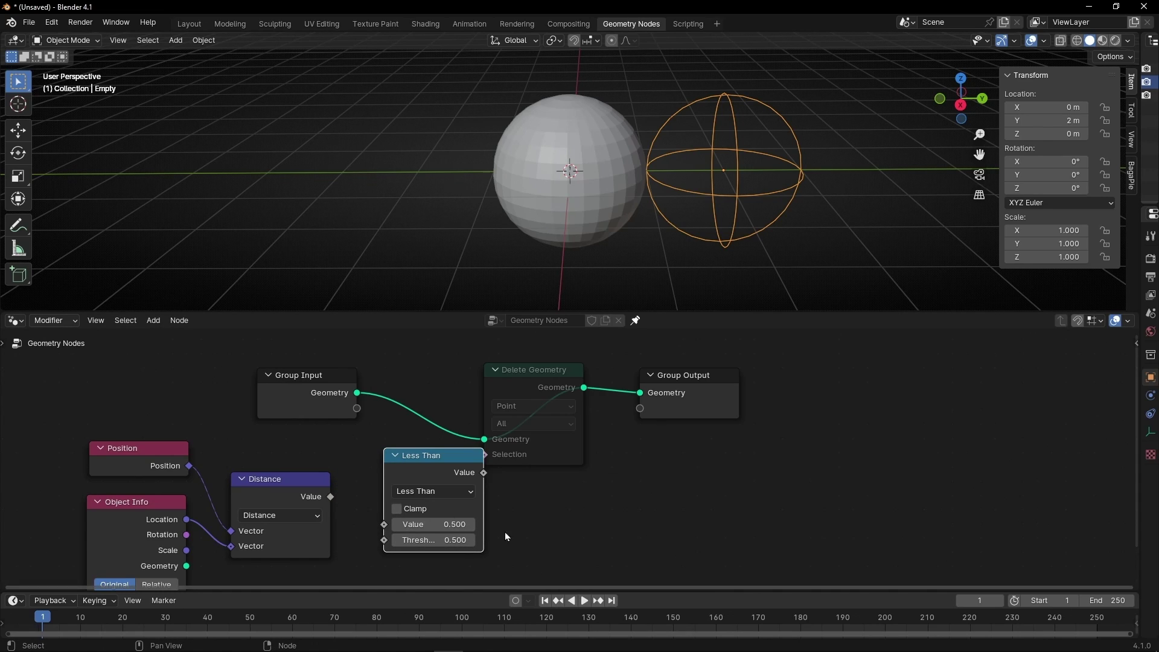
drag(330, 497, 384, 524)
drag(429, 454, 407, 461)
mouse_move(362, 492)
middle_down()
mouse_move(367, 481)
mouse_move(349, 475)
middle_up()
Step: Unmute Delete Geometry and drive its Selection with the Less Than result
click(514, 373)
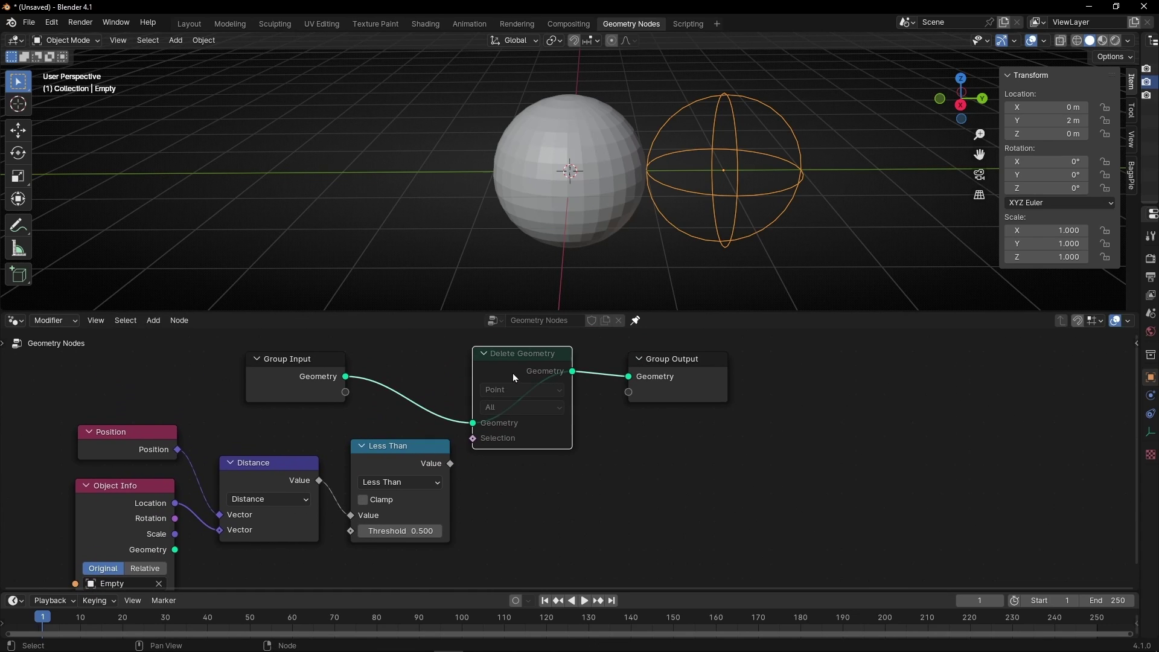
key(m)
drag(450, 463, 475, 438)
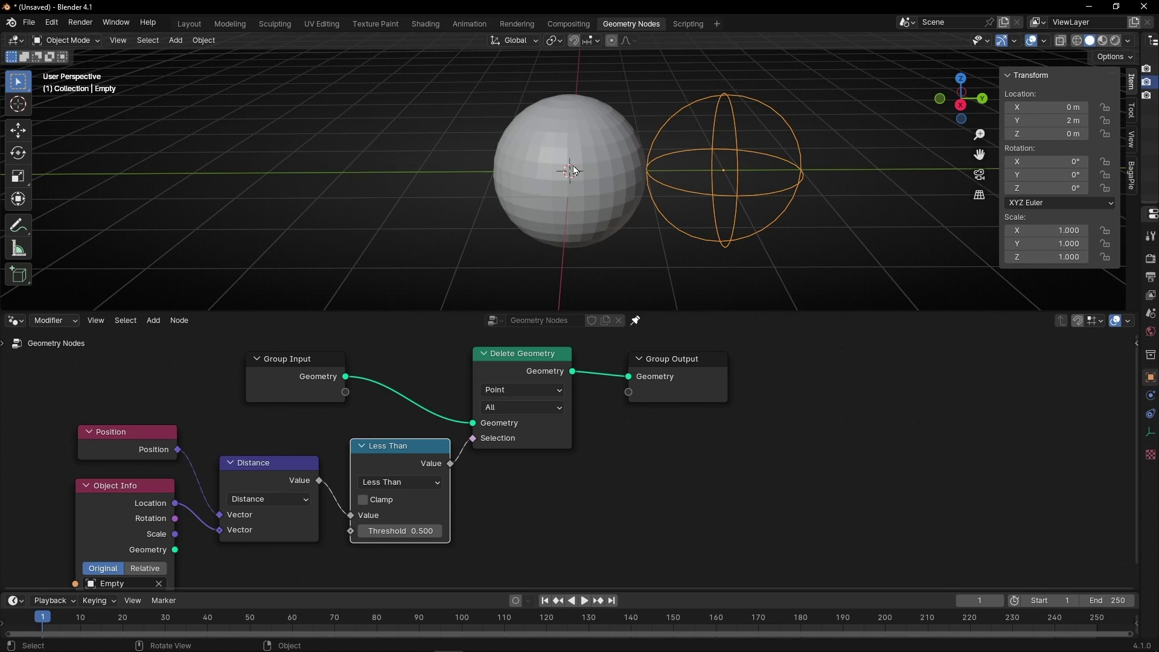
Step: Set the Empty's Y location to 0.5 m, then lower it to 0.49 m
click(586, 179)
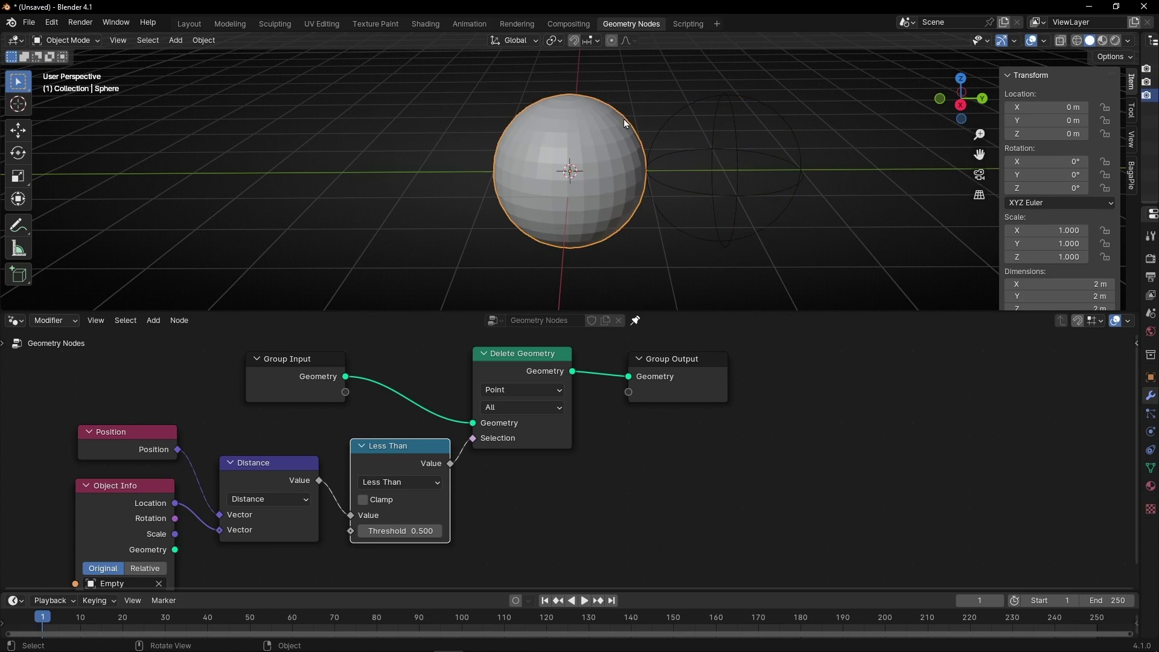
click(734, 174)
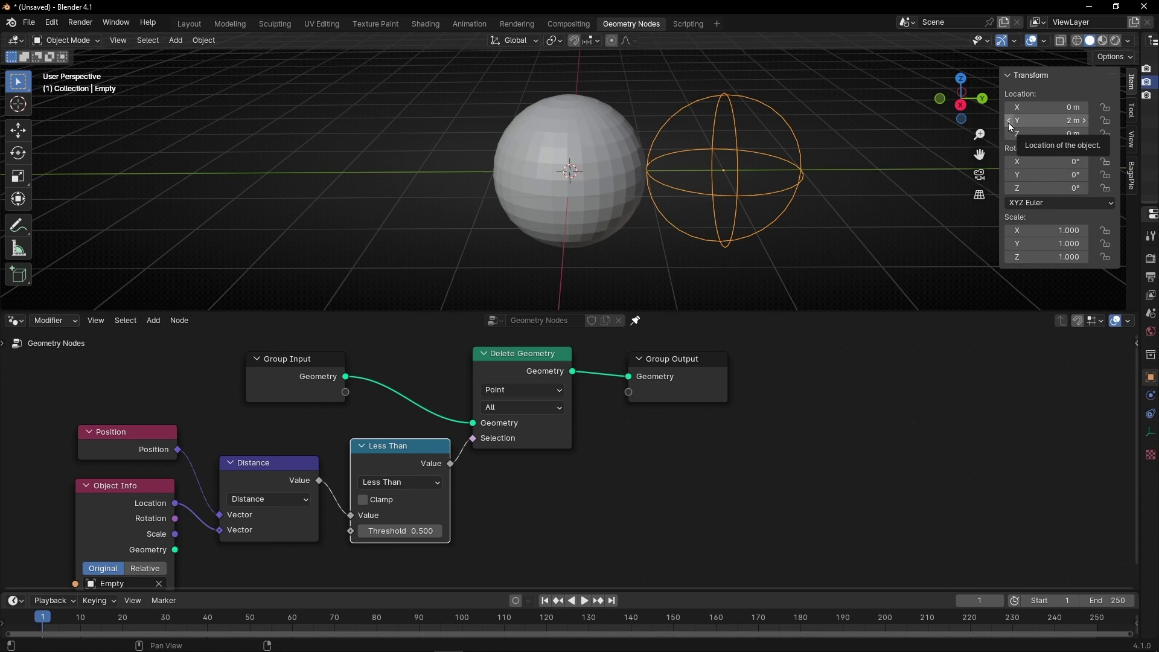
drag(1012, 126, 1020, 124)
click(1042, 120)
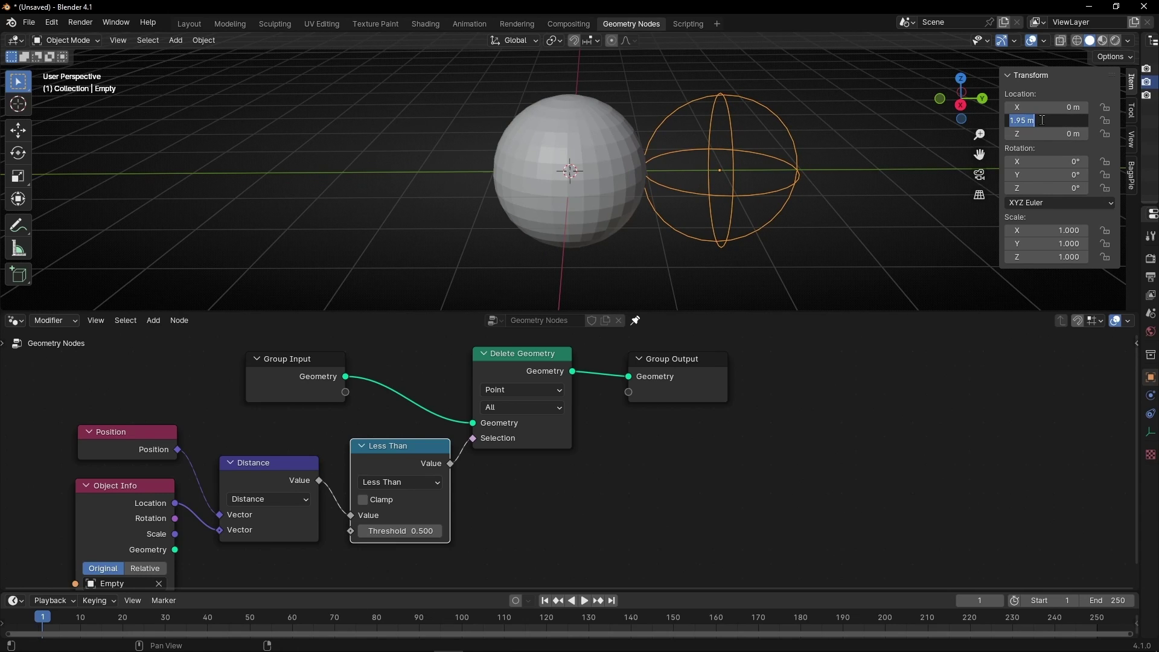
text(0.5)
key(Return)
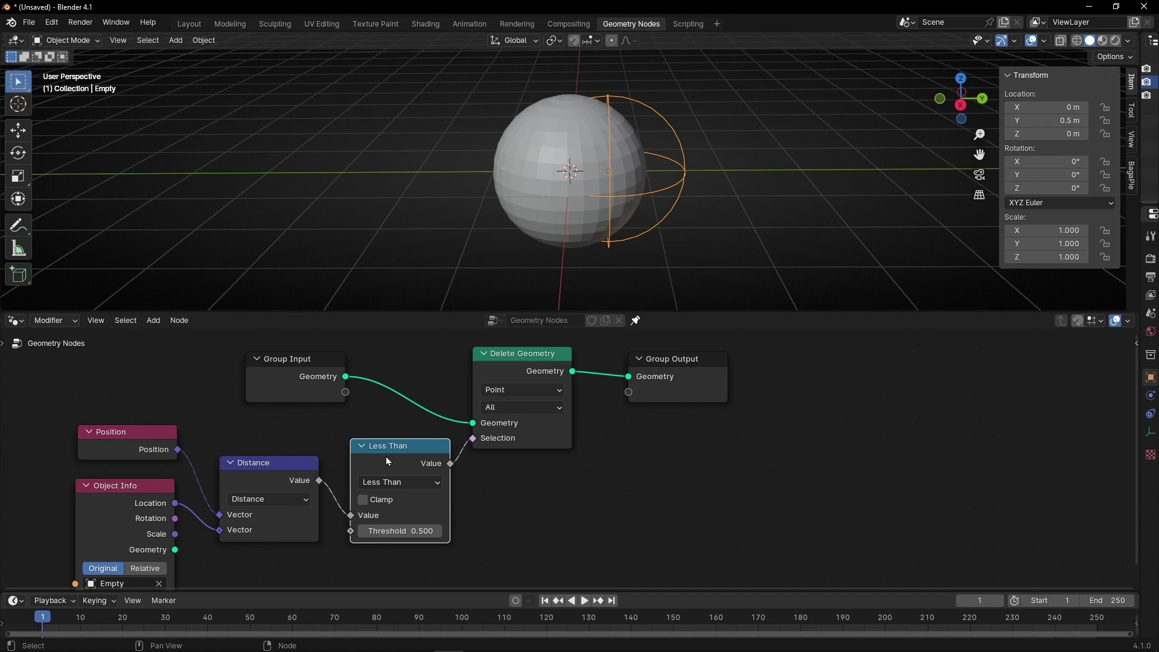
click(1011, 120)
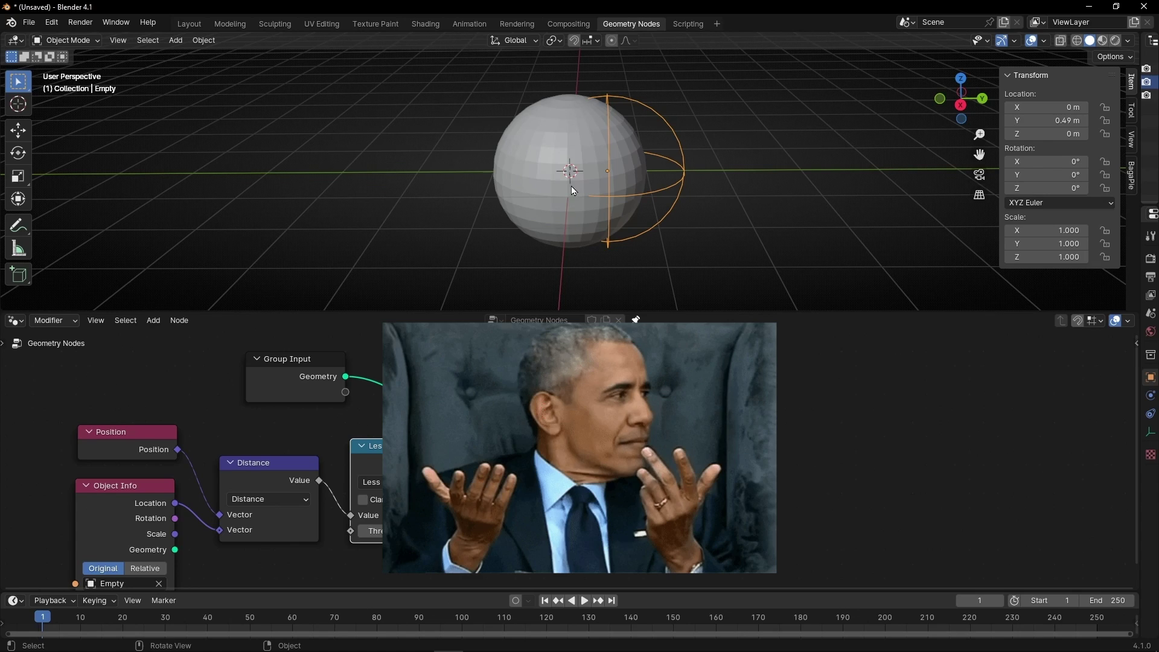
Step: Leave Delete Geometry's domain on Point and move the Group Input node left
scroll(385, 381, up, 2)
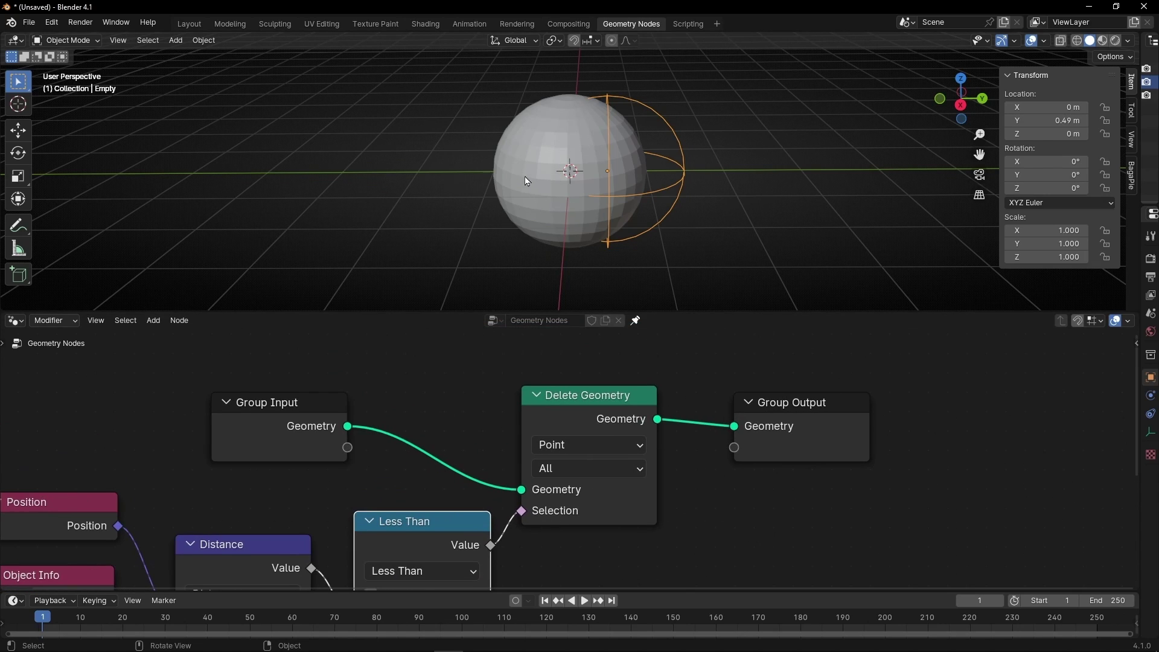
click(571, 445)
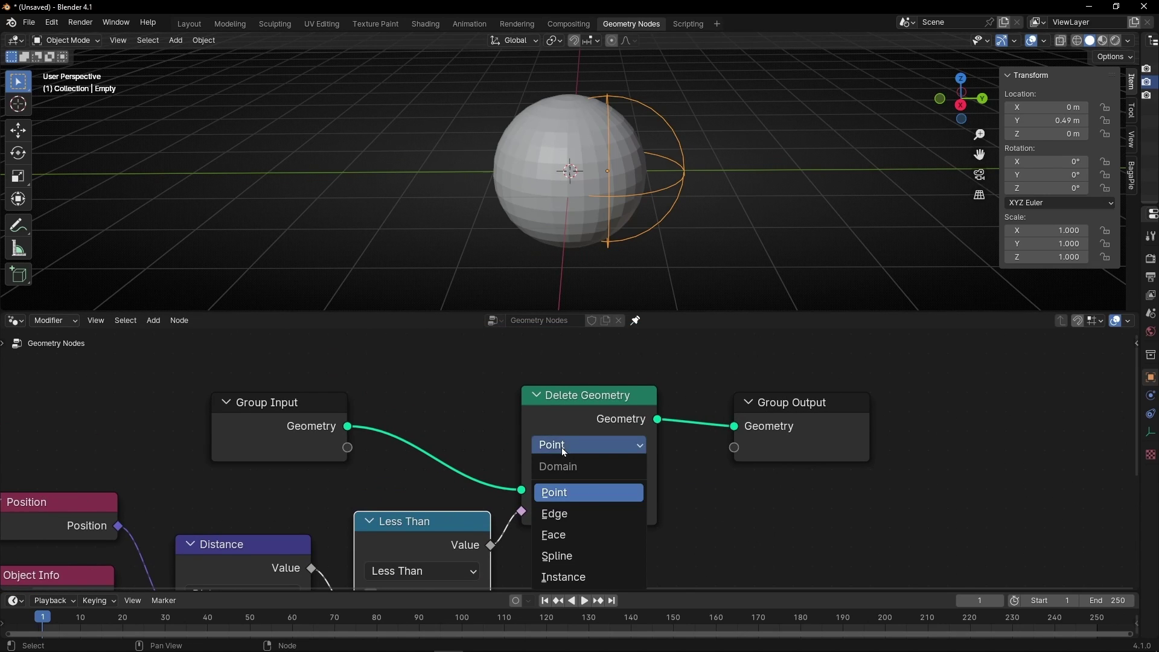
click(580, 492)
mouse_move(619, 215)
middle_down()
mouse_move(513, 207)
mouse_move(637, 208)
middle_up()
drag(301, 448, 221, 440)
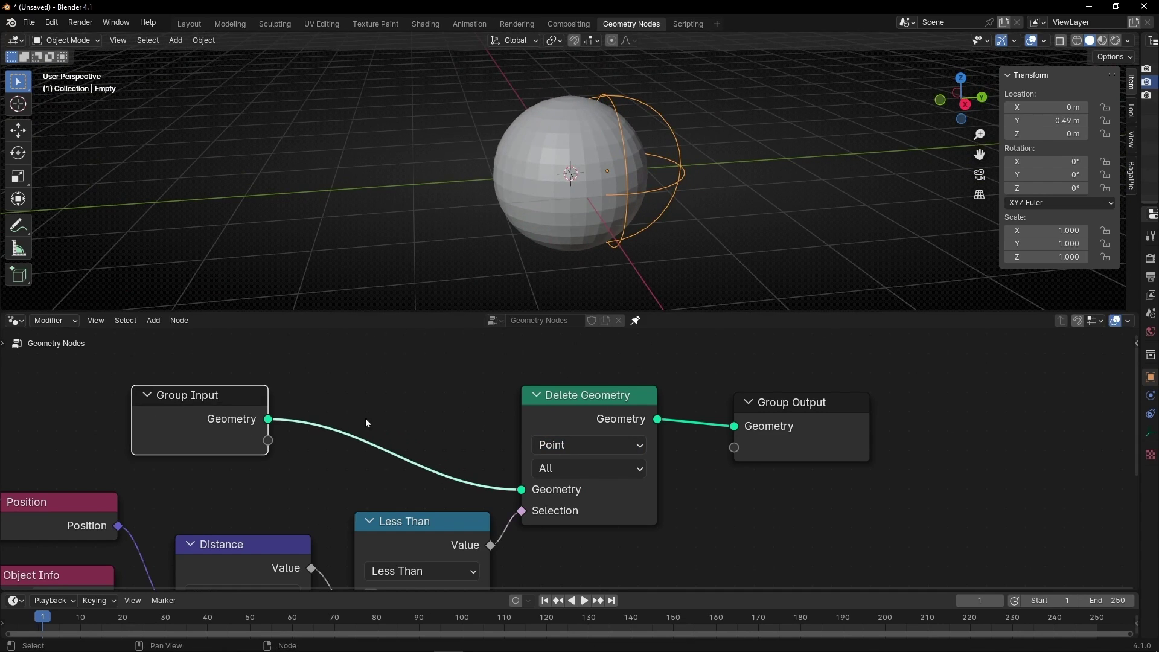
Step: Insert Geometry to Instance before Delete Geometry and set its domain to Instance
key(shift+a)
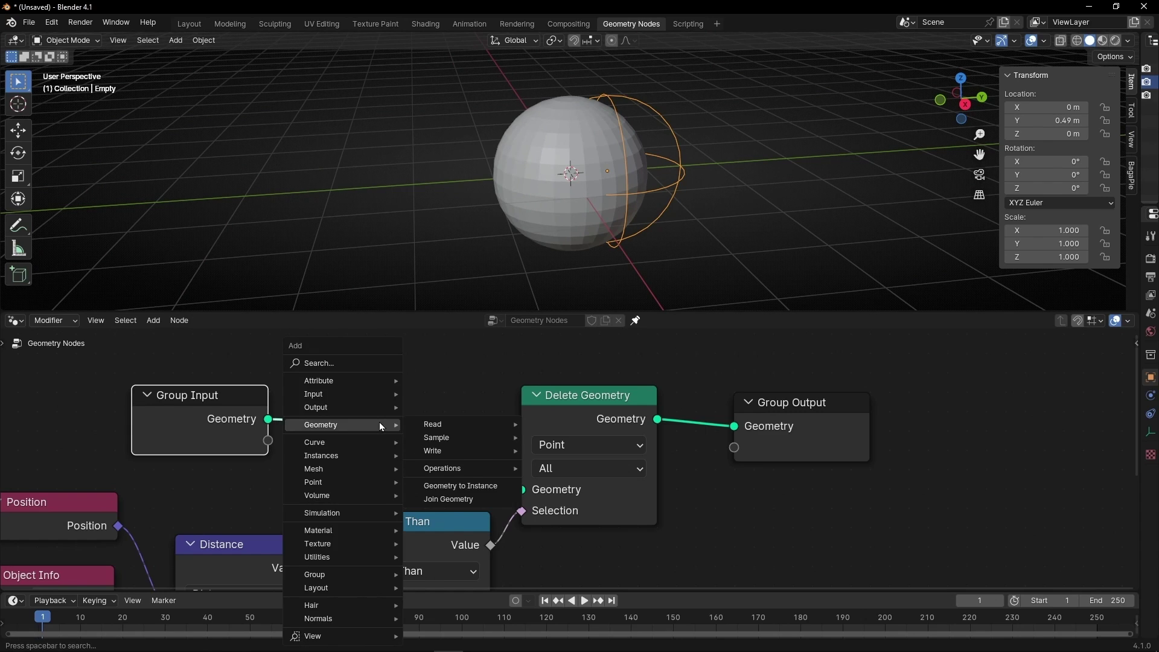
text(geometry)
text( in)
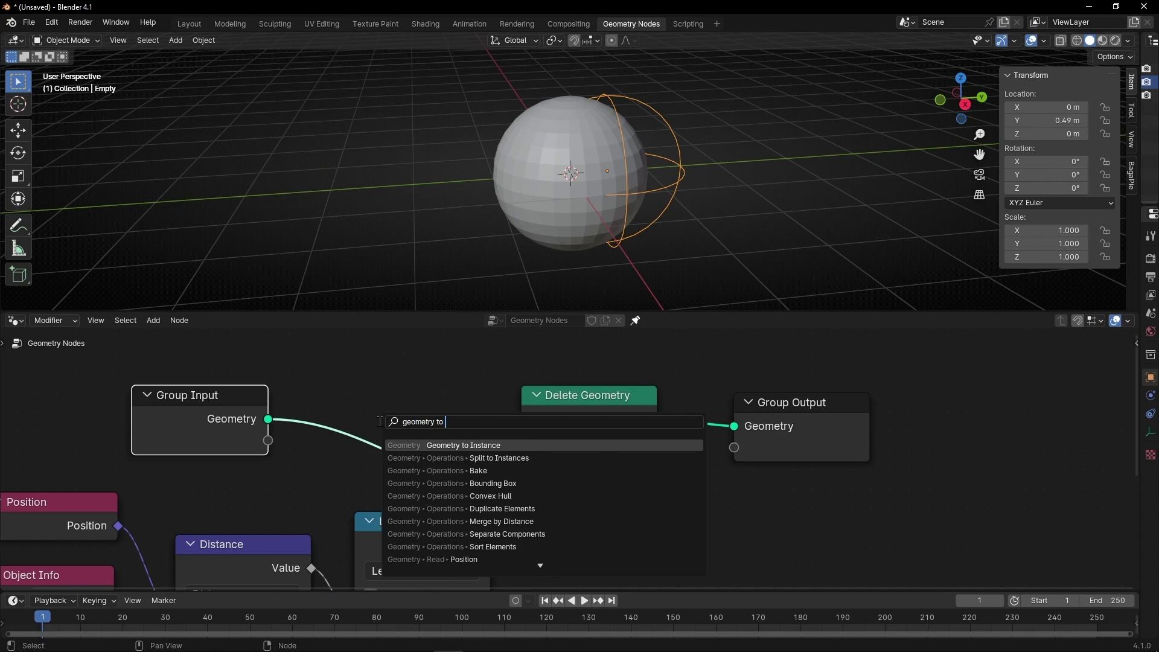
key(Return)
click(344, 384)
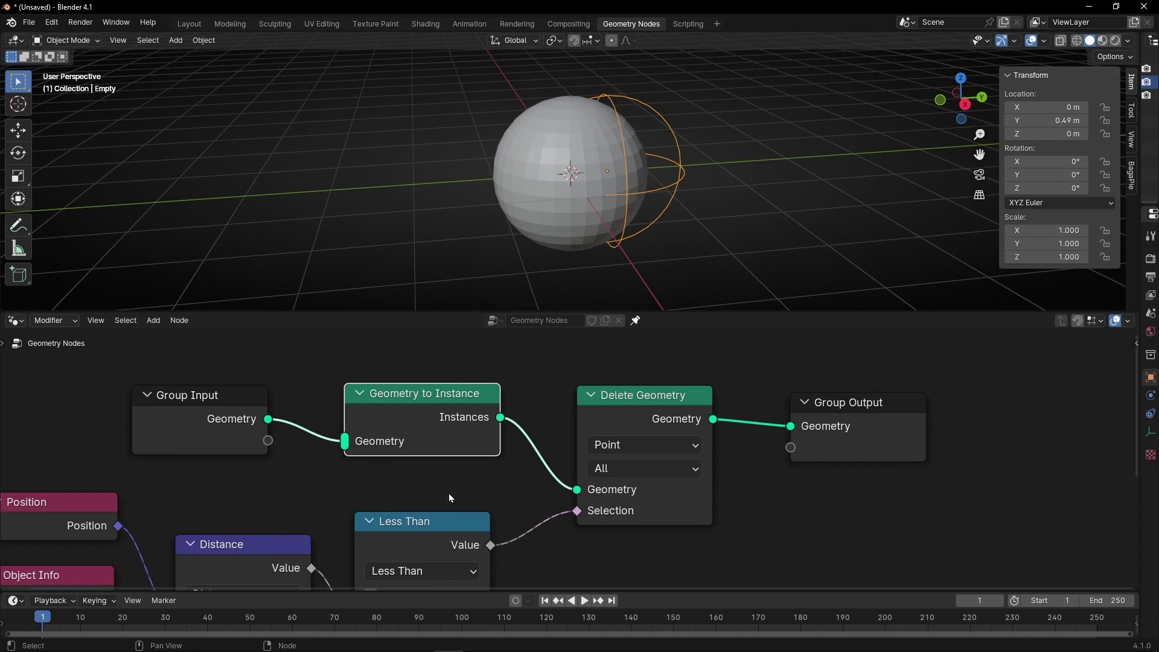
click(625, 452)
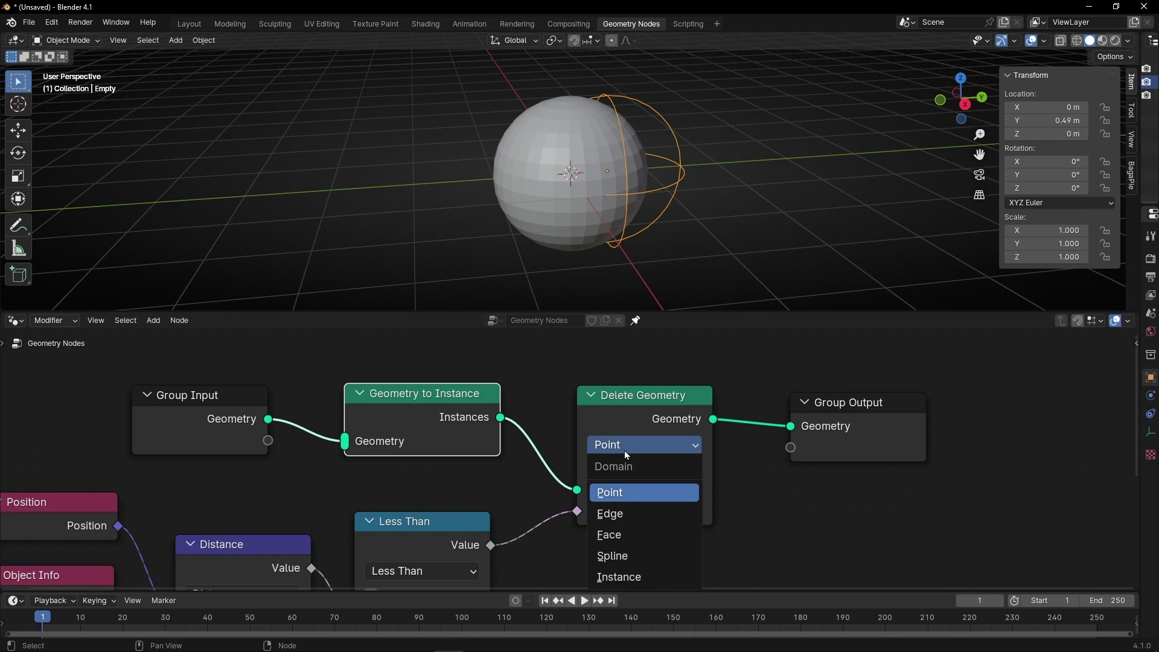
click(625, 578)
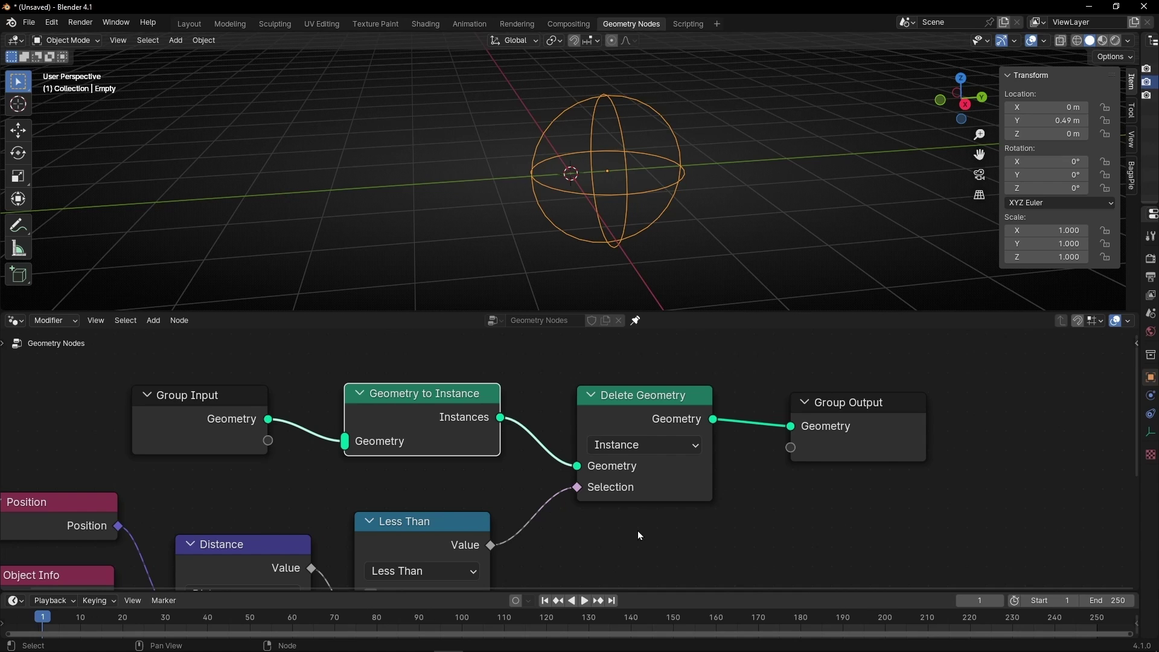
Step: Set the Less Than threshold to 2.000 and move the Empty out to Y 2.44 m
click(648, 447)
scroll(518, 380, down, 5)
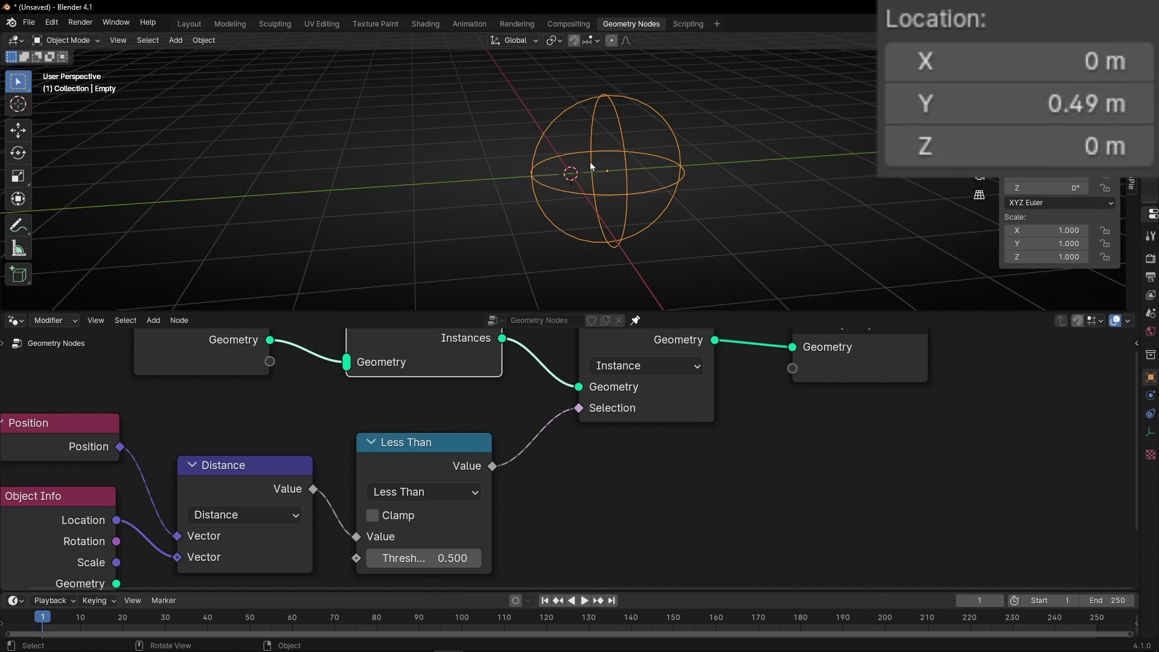
click(1135, 114)
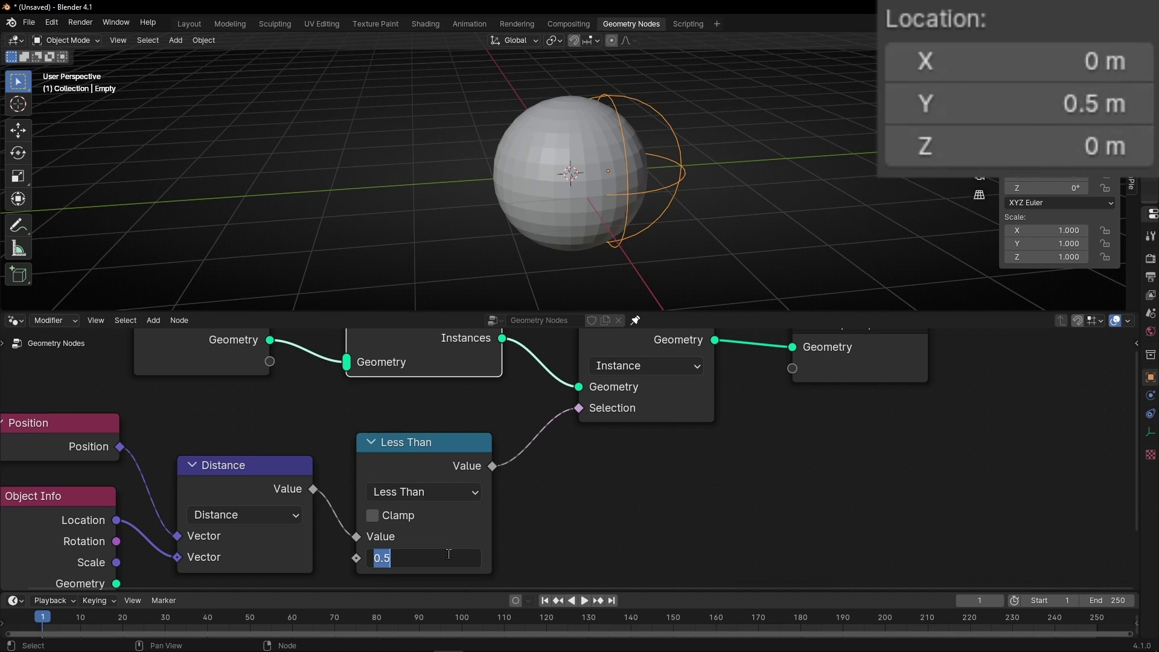
key(Return)
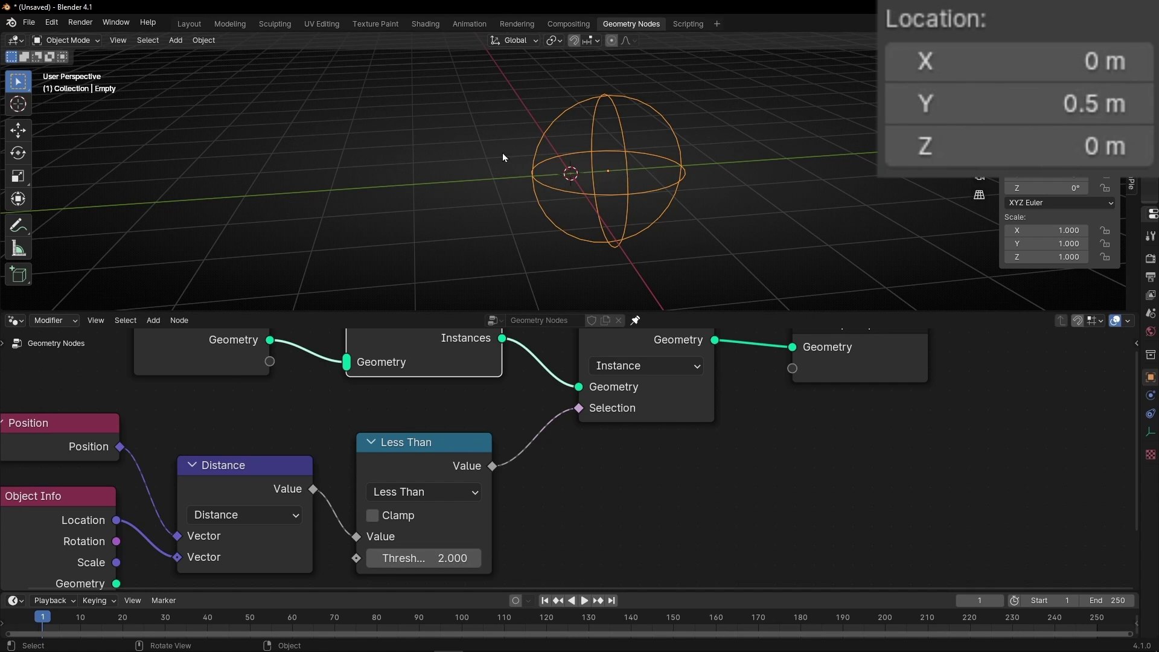
drag(957, 97, 1122, 96)
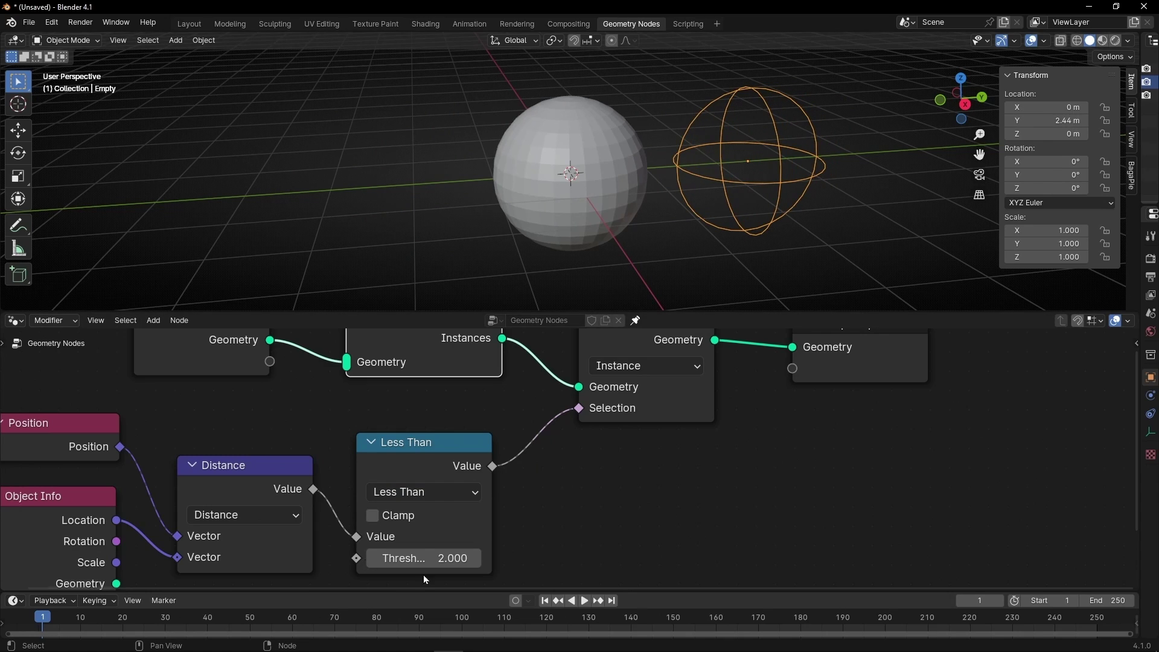
Step: Switch the comparison to Greater Than and move the Empty back near the sphere
click(452, 491)
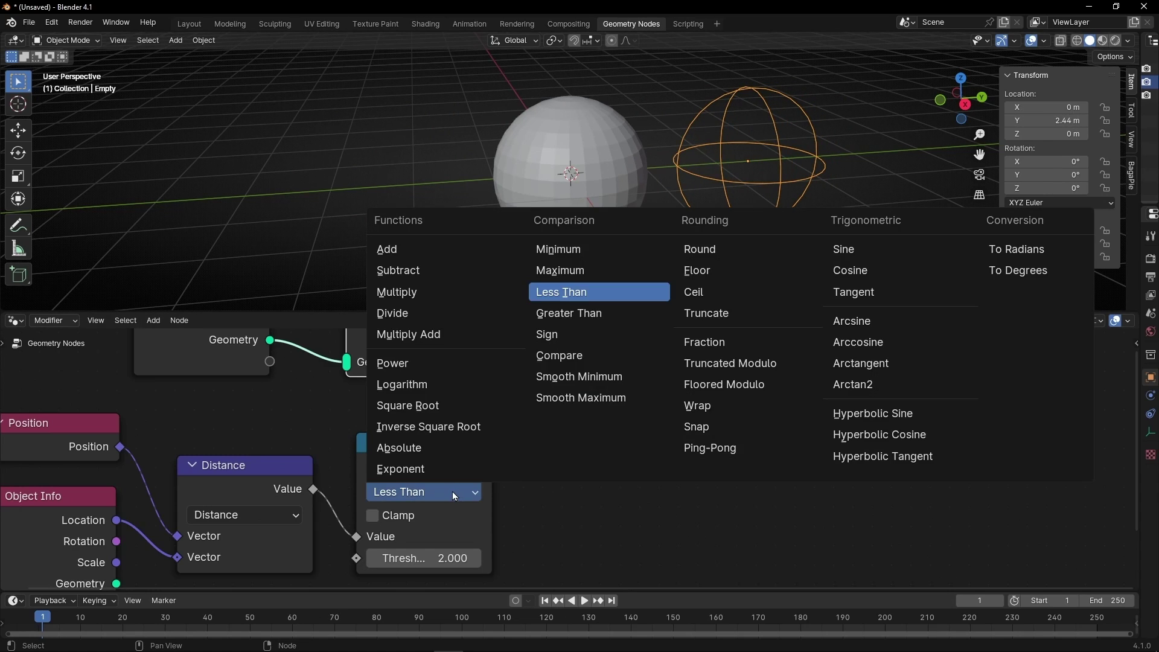
click(585, 320)
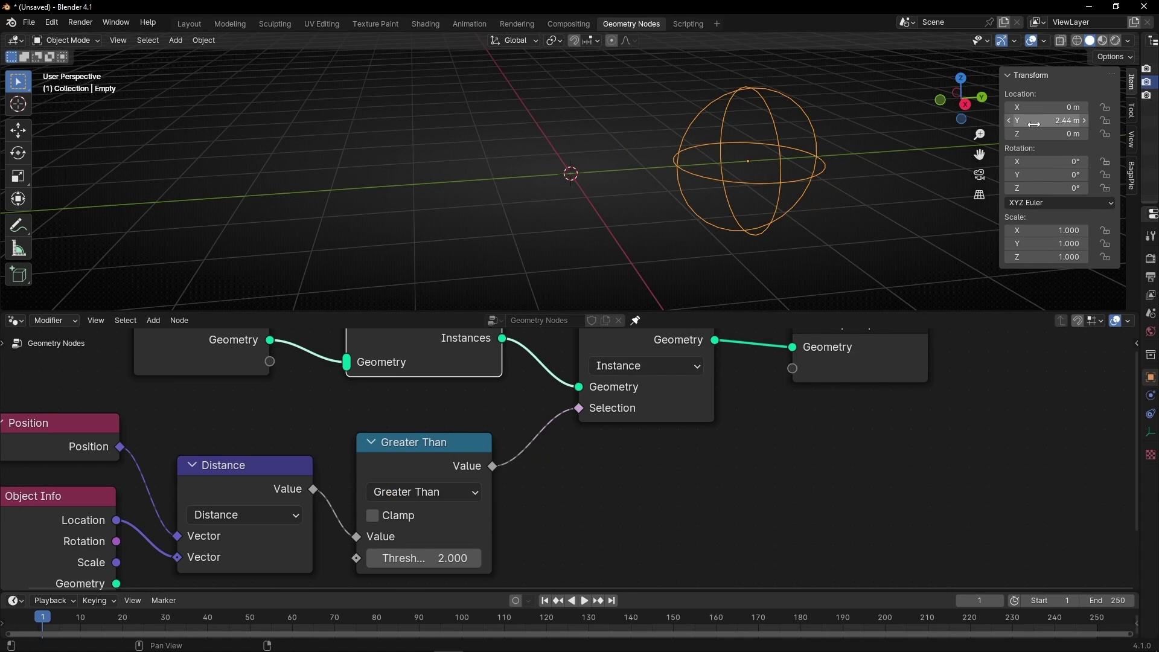
drag(1042, 122, 1008, 121)
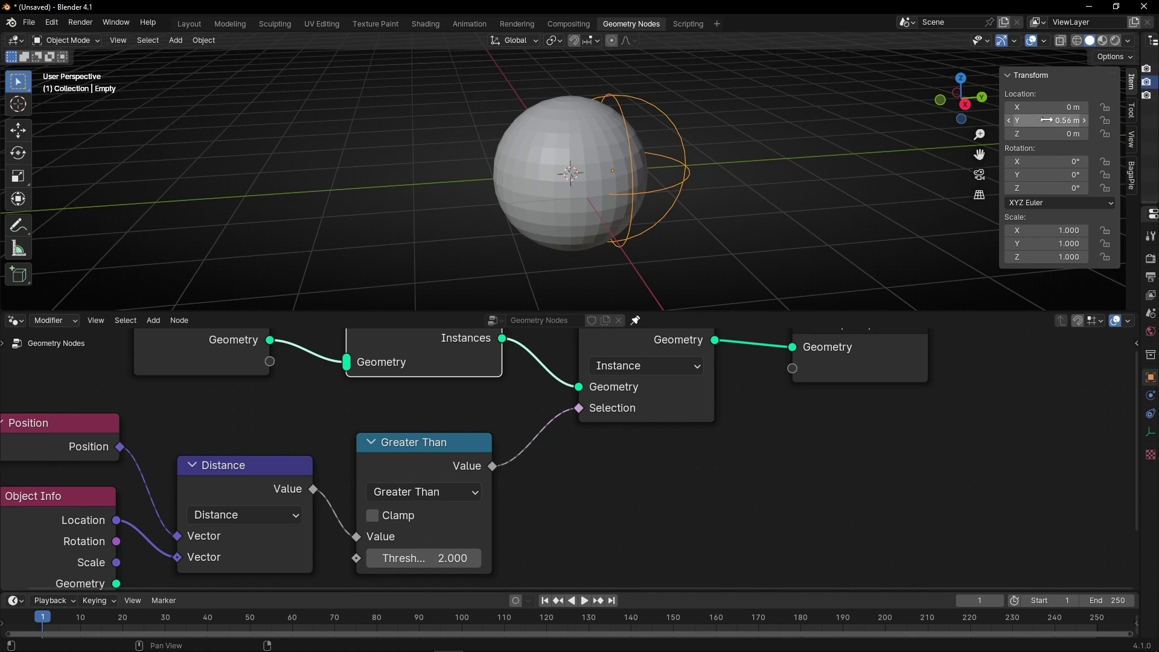
mouse_move(1051, 120)
mouse_down()
mouse_move(1086, 120)
mouse_move(1050, 120)
mouse_up()
middle_drag(694, 181, 646, 215)
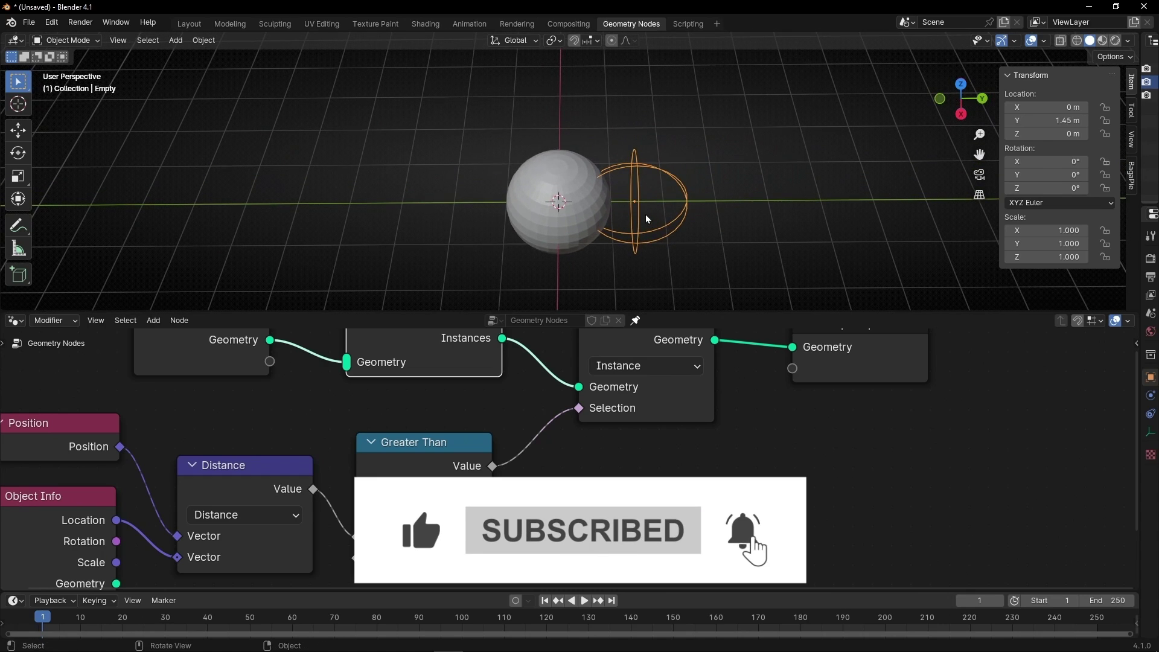
key(g)
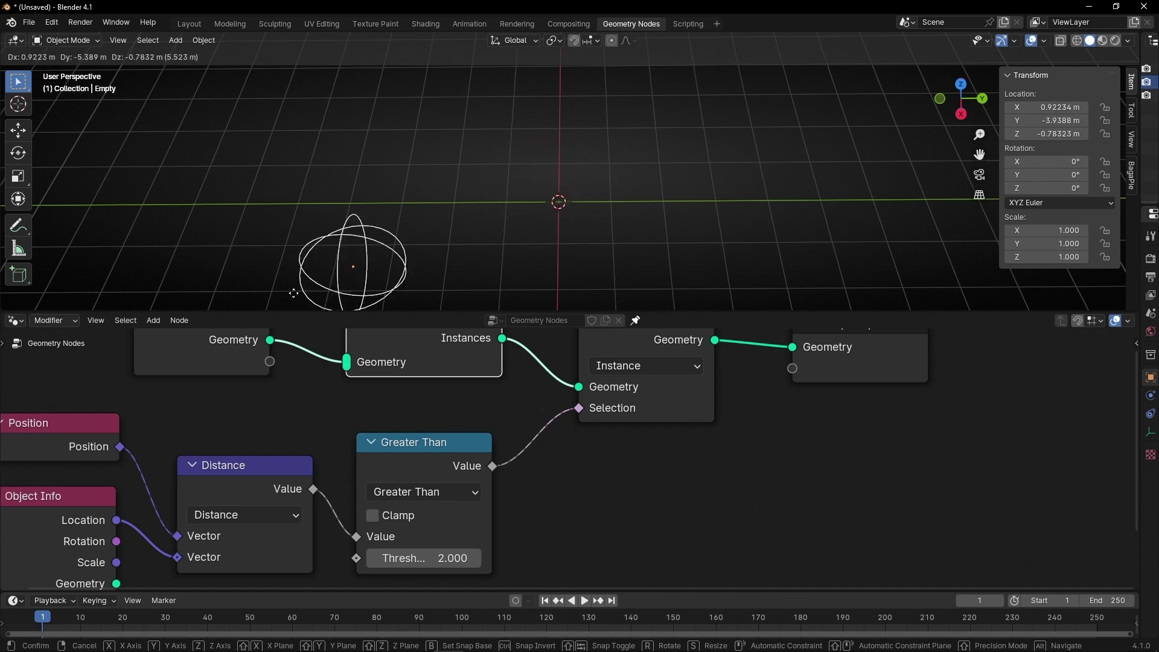
Step: Switch the Math comparison operation back to Less Than
click(646, 202)
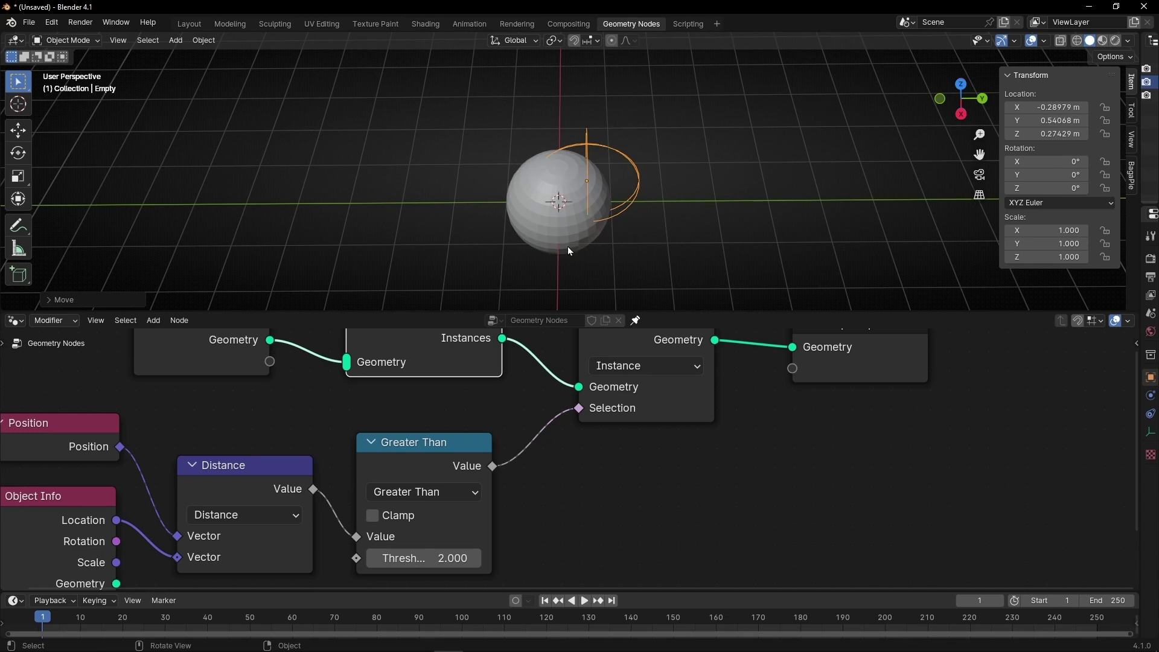
click(424, 492)
click(550, 292)
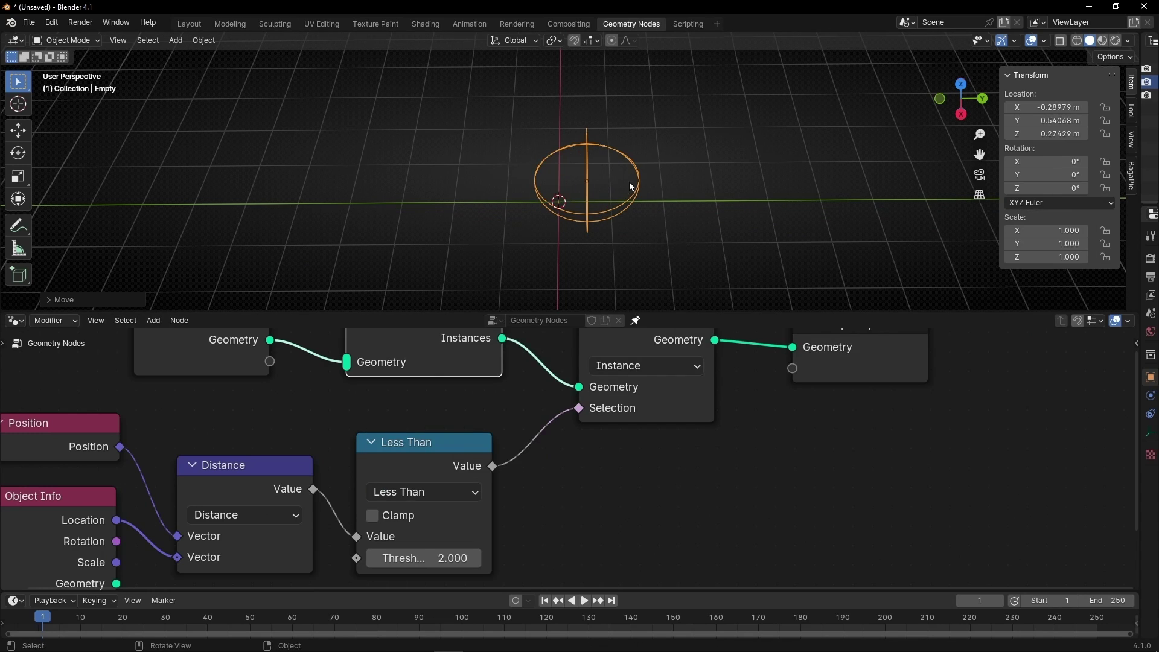
Step: Move the Empty away from the sphere to about Y 3.56 m
key(g)
click(885, 142)
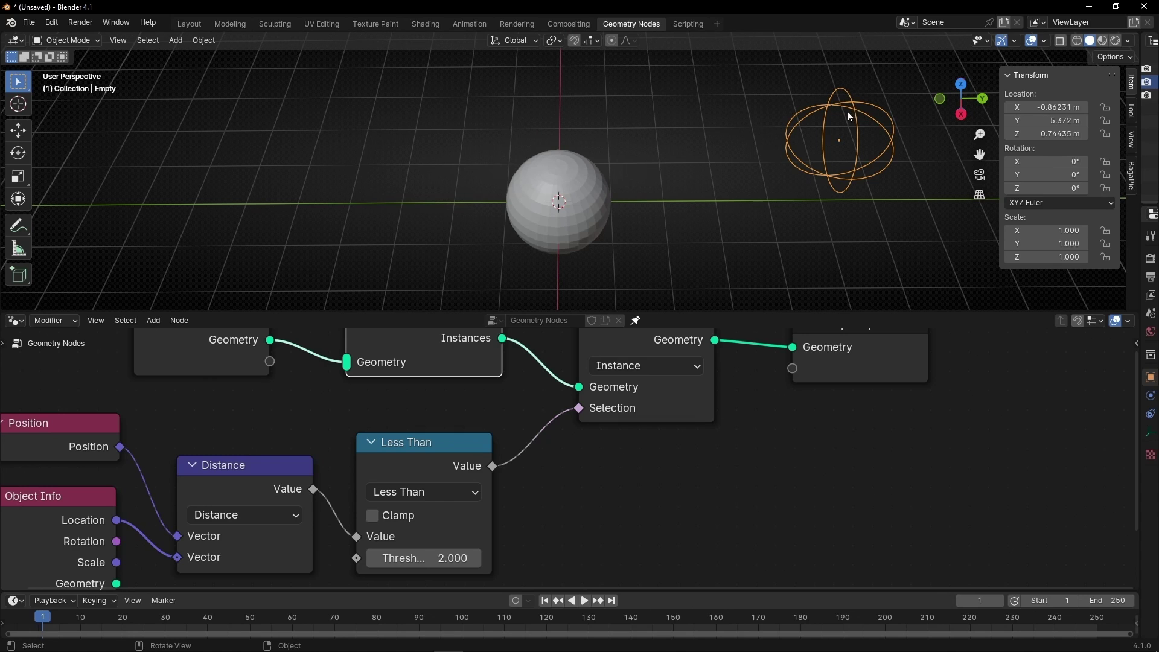
key(g)
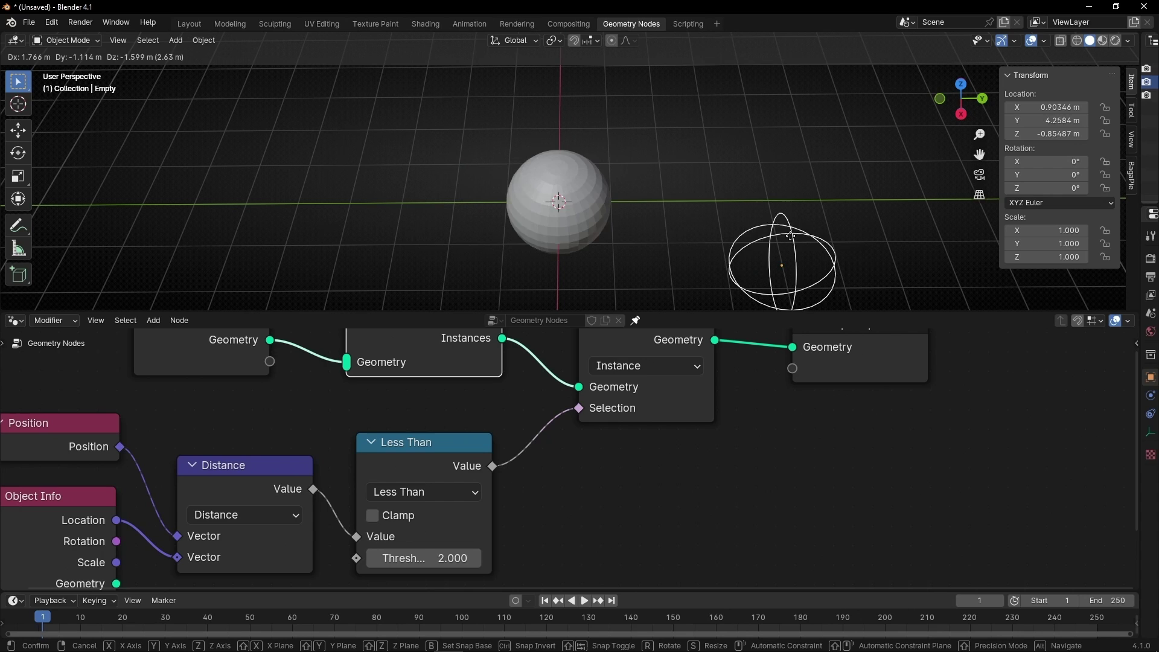
click(722, 128)
Step: Frame the whole node tree, including Object Info, and nudge the Empty slightly up and right
scroll(537, 471, down, 1)
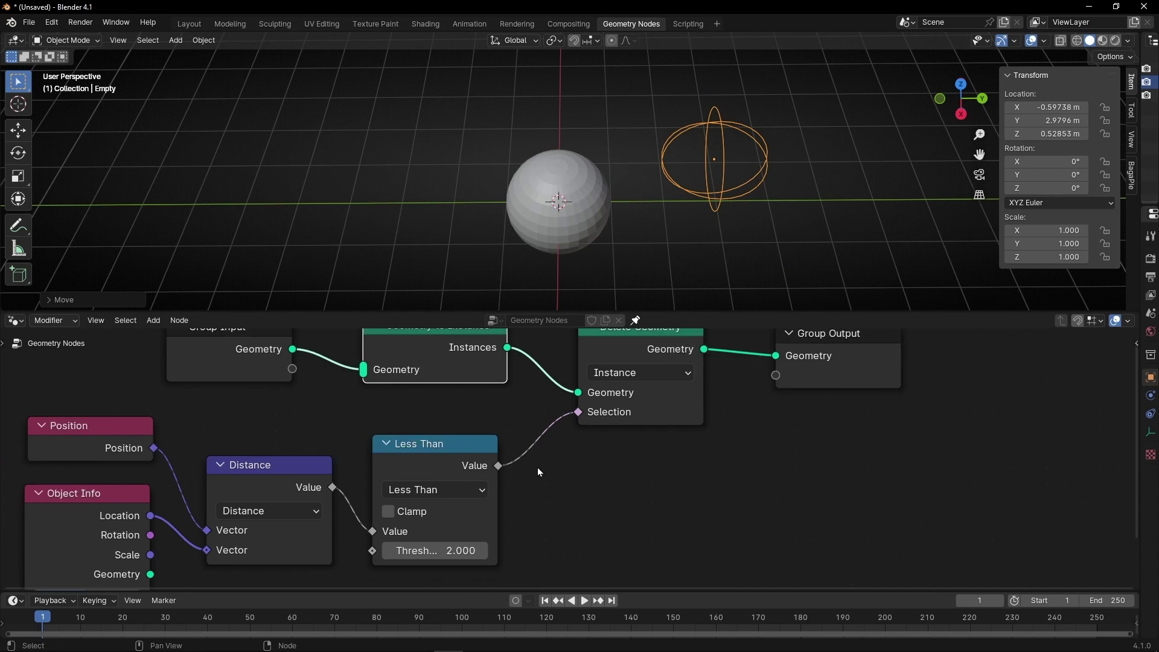
key(Home)
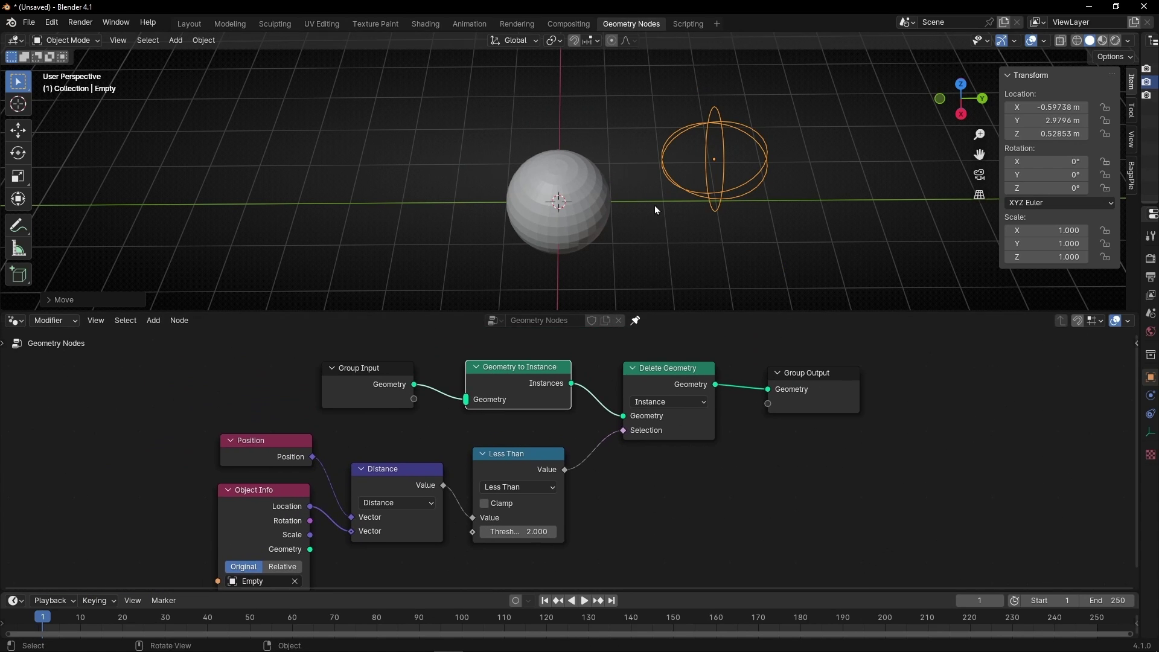
middle_drag(654, 205, 589, 200)
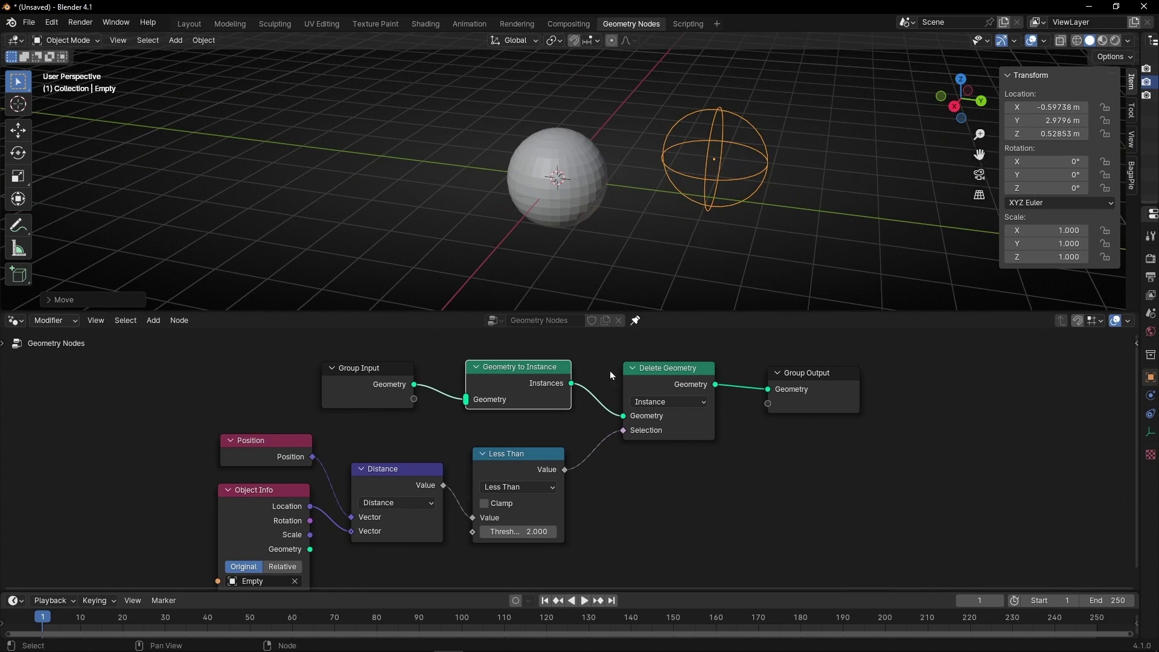
key(Home)
key(g)
click(617, 216)
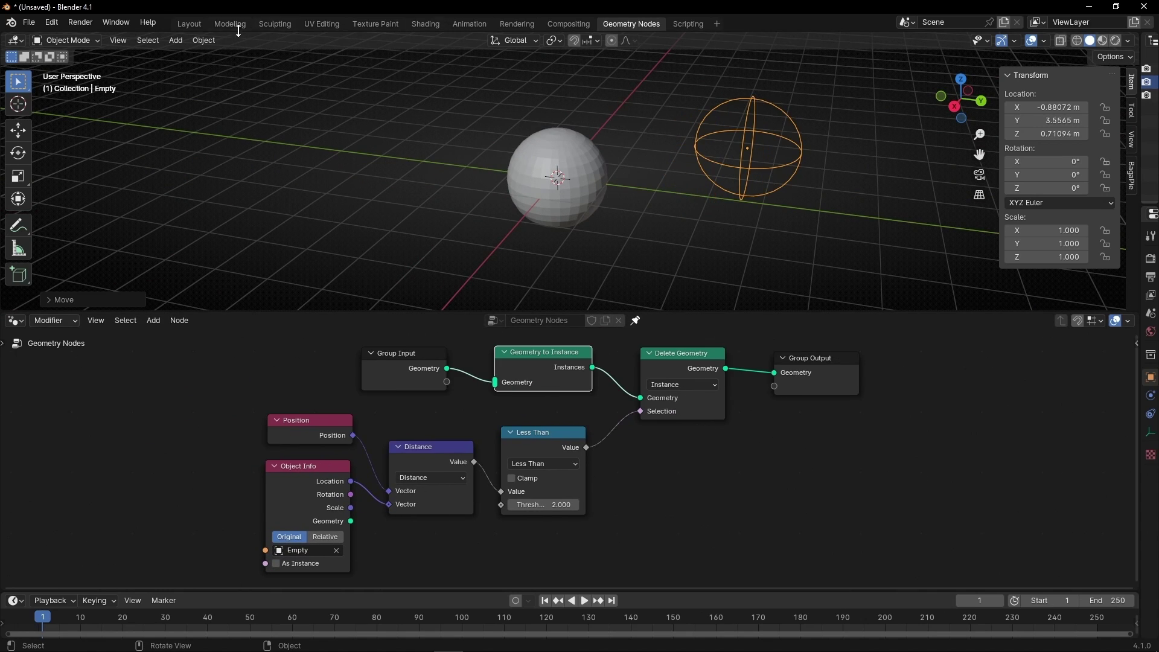
Step: Add an Ico Sphere at 0.511 scale beside the sphere and make it the Object Info target
click(176, 42)
mouse_move(179, 55)
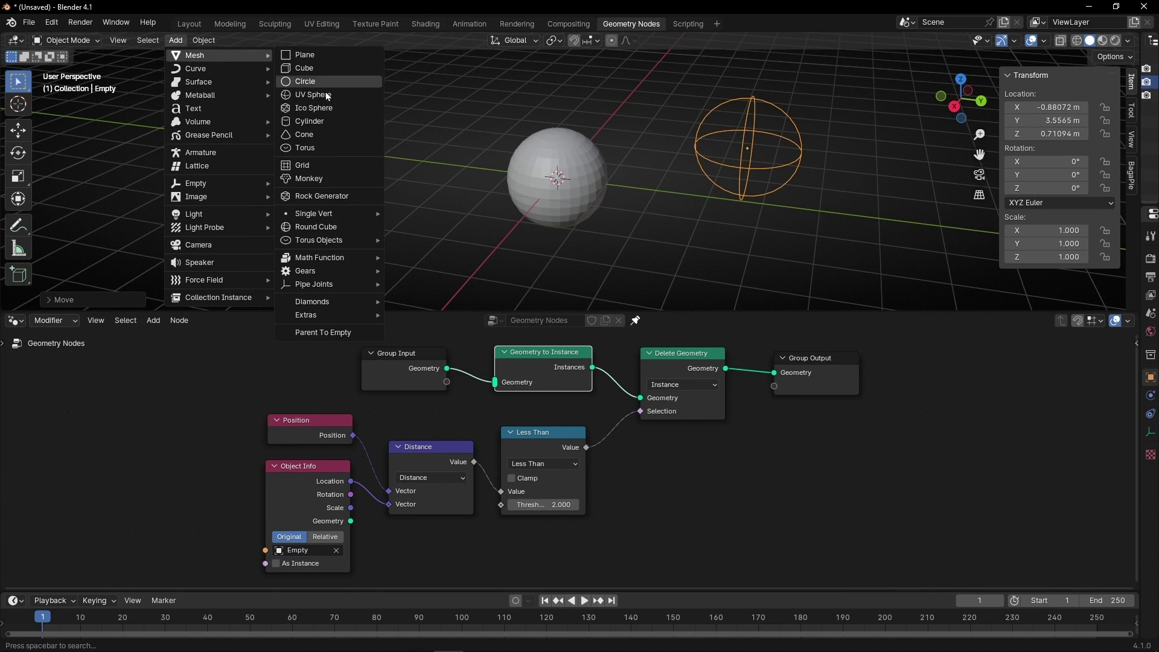
click(325, 109)
key(s)
click(709, 235)
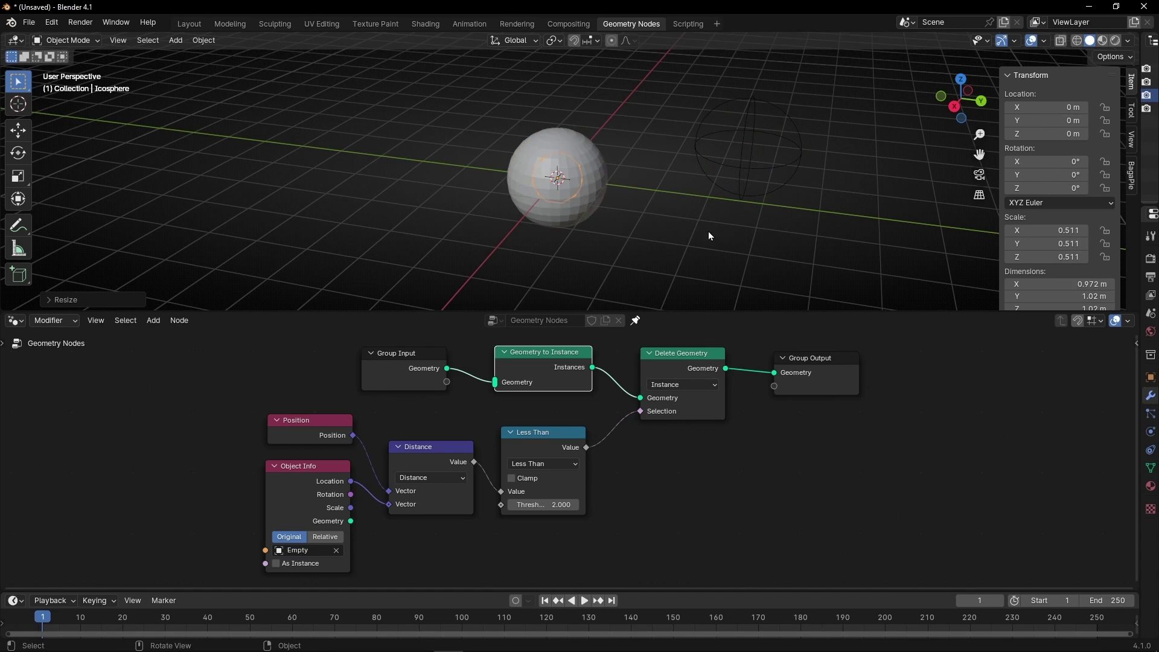
key(g)
click(856, 253)
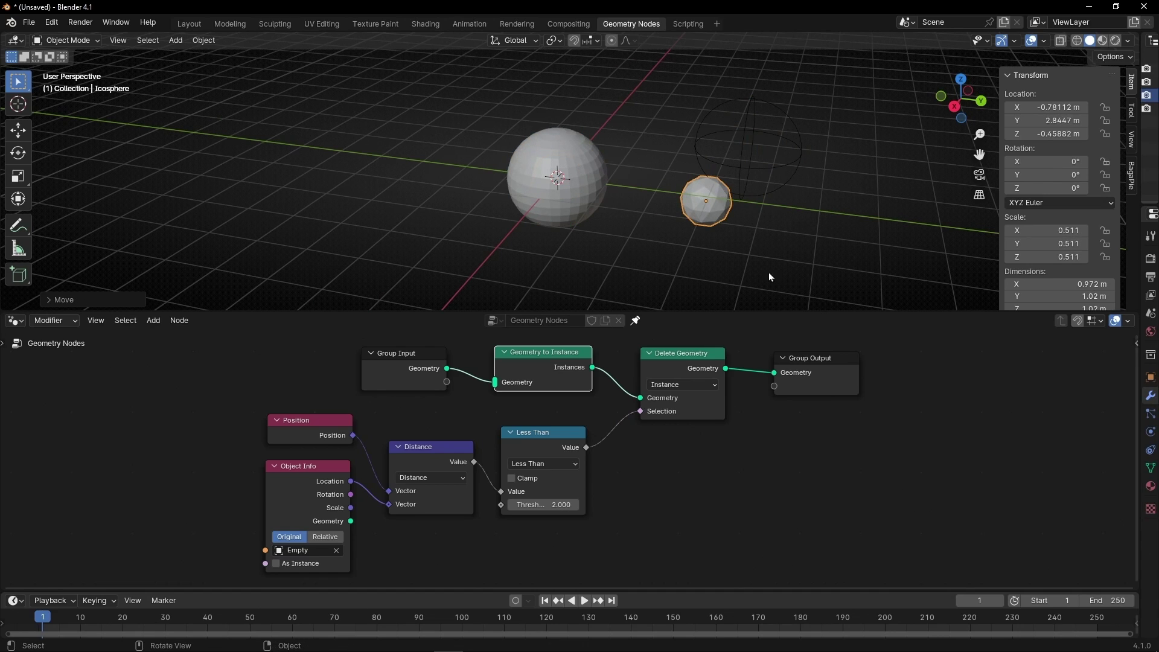
click(337, 551)
click(723, 202)
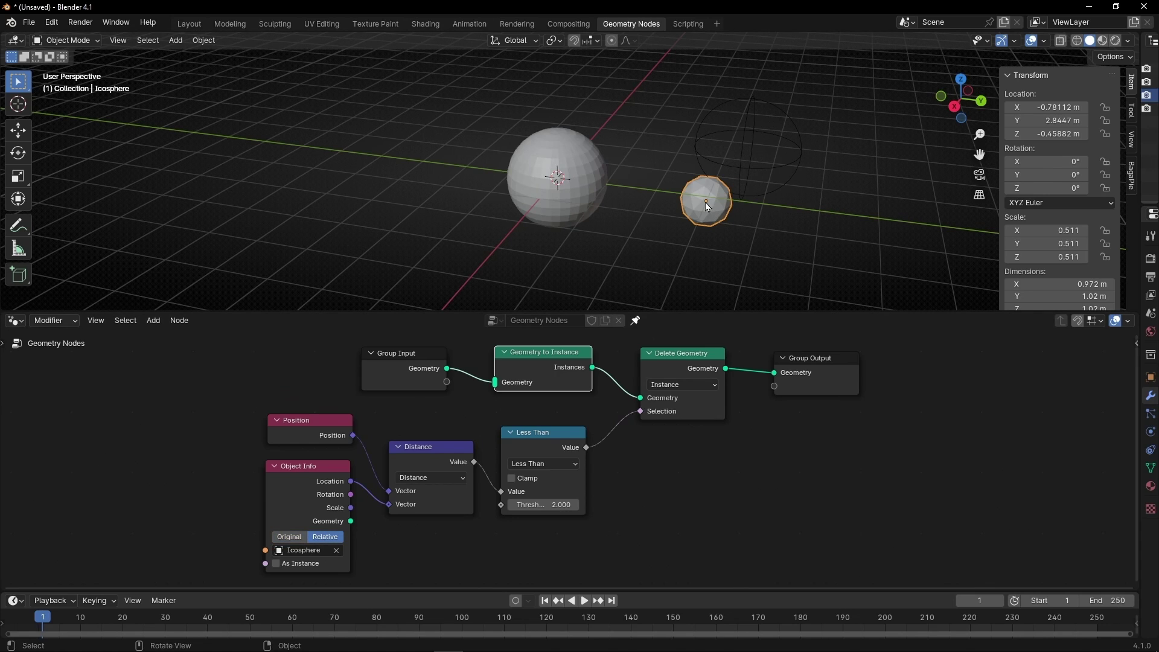
Step: Move the Icosphere onto the big sphere, then out to the upper left (Y -2.91 m, Z 0.88 m)
key(g)
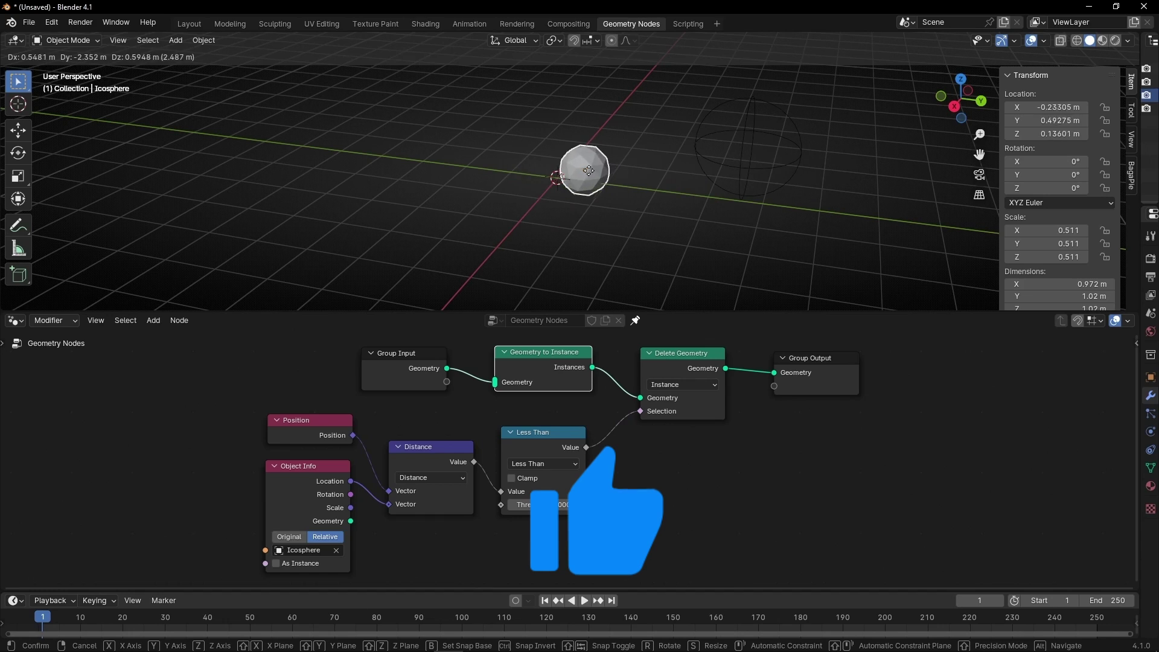
click(589, 171)
key(g)
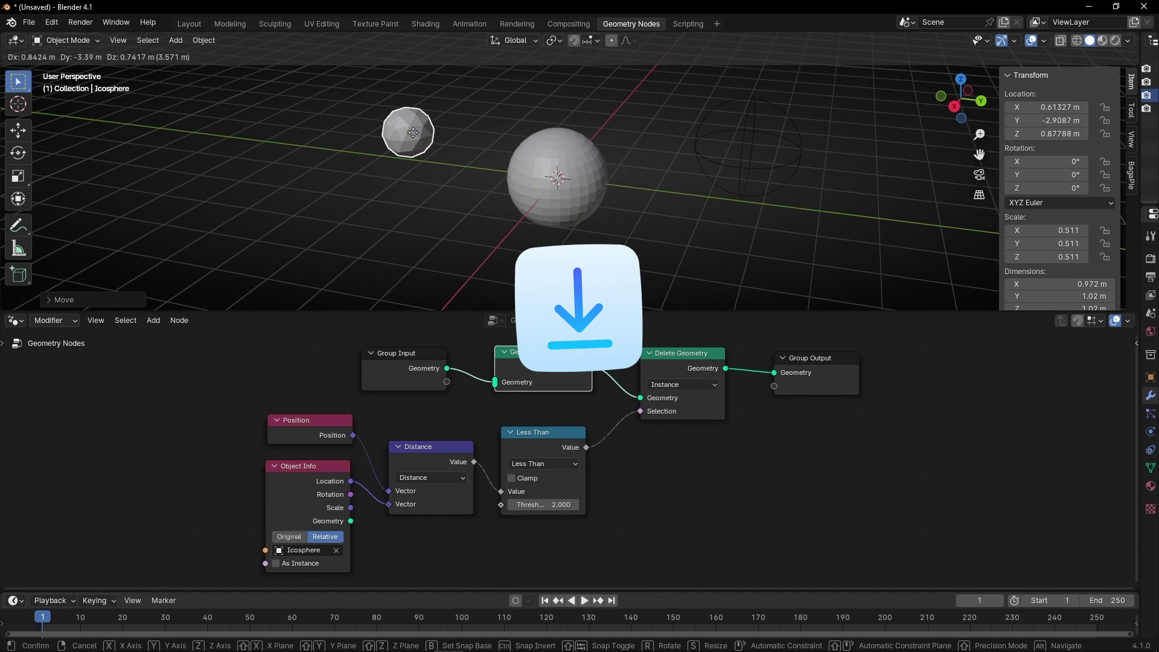
click(421, 140)
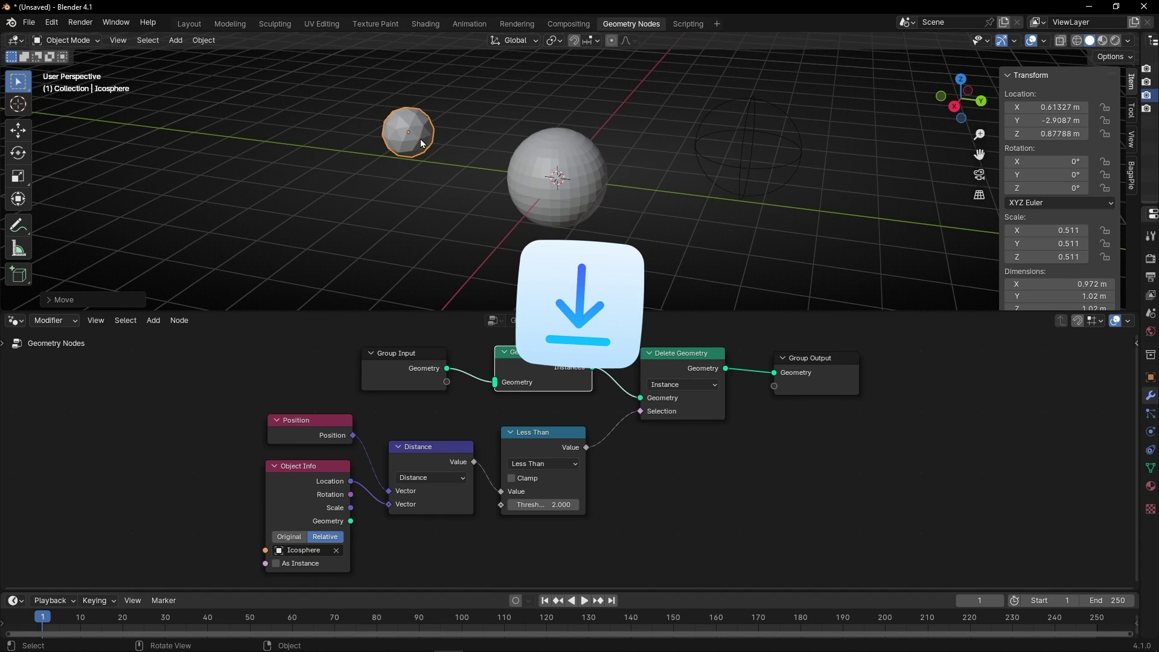